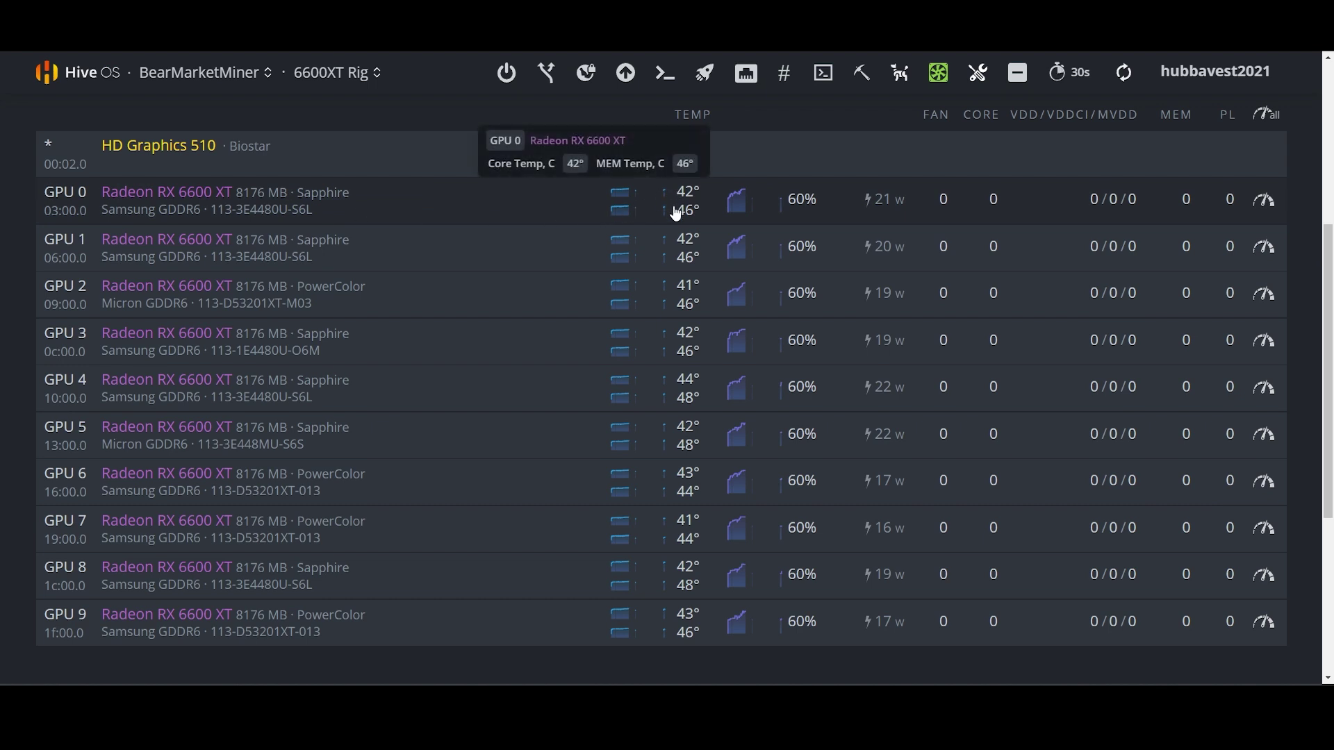
Open the rig's General Fan settings, showing AutoFan on with a 60–100% fan range.
{"action": "mouse_move", "coordinate": [674, 492]}
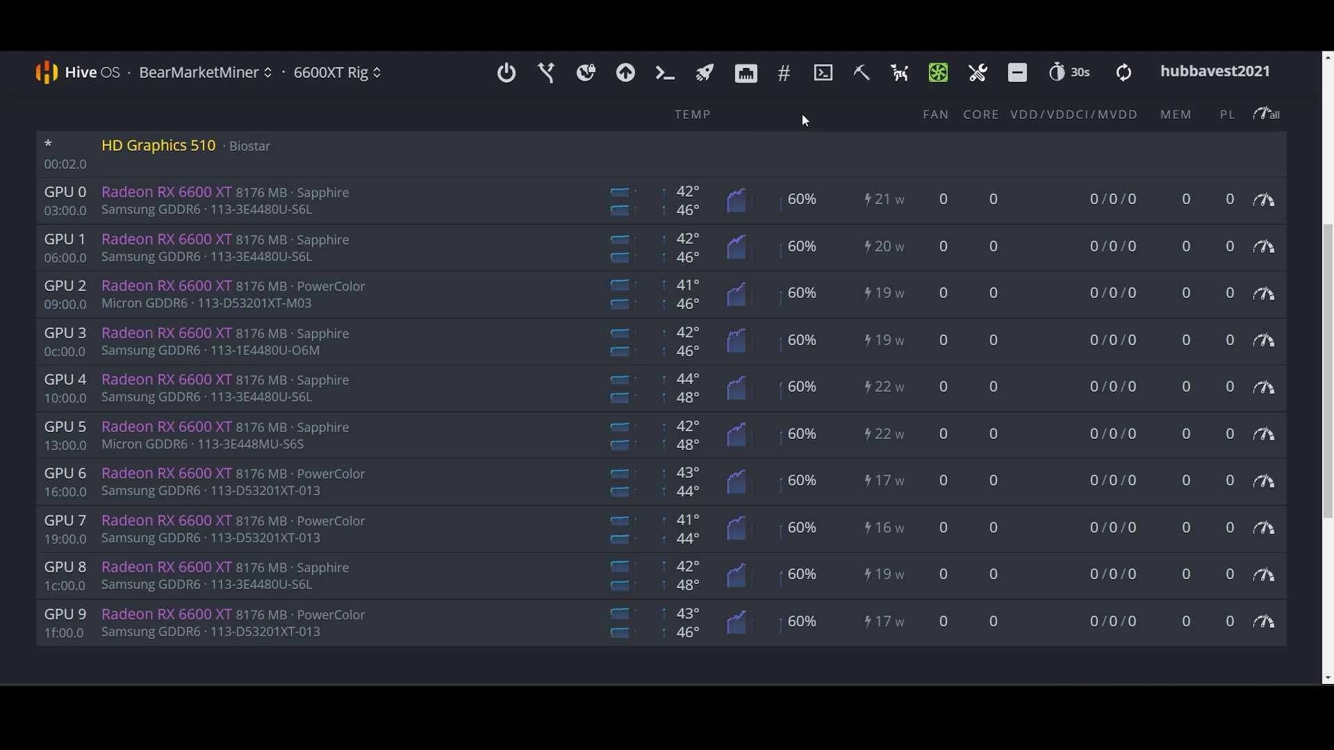
{"action": "left_click", "coordinate": [938, 76]}
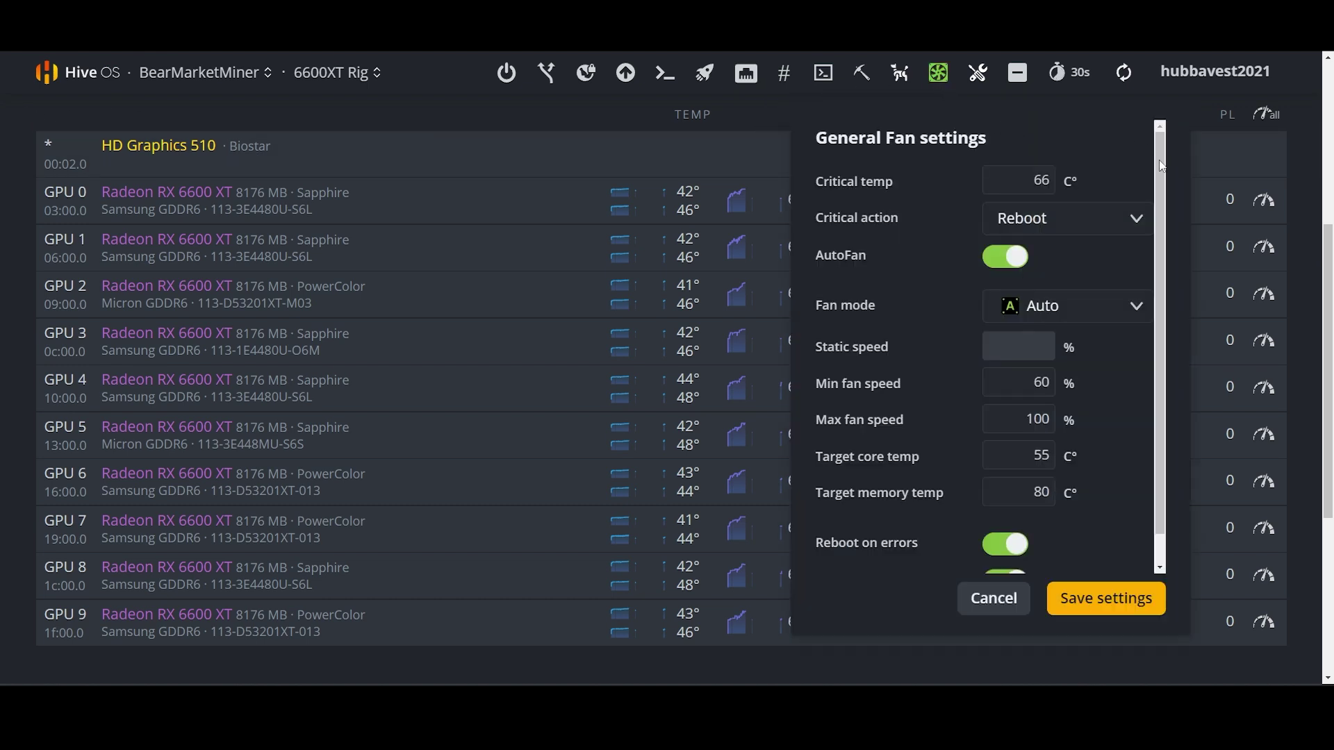
Change the Critical temp value from 66 to 68° and save the General Fan settings.
{"action": "double_click", "coordinate": [1054, 457]}
{"action": "left_click", "coordinate": [1043, 456]}
{"action": "left_click_drag", "start_coordinate": [1037, 181], "coordinate": [1046, 182]}
{"action": "left_click_drag", "start_coordinate": [1170, 185], "coordinate": [1170, 212]}
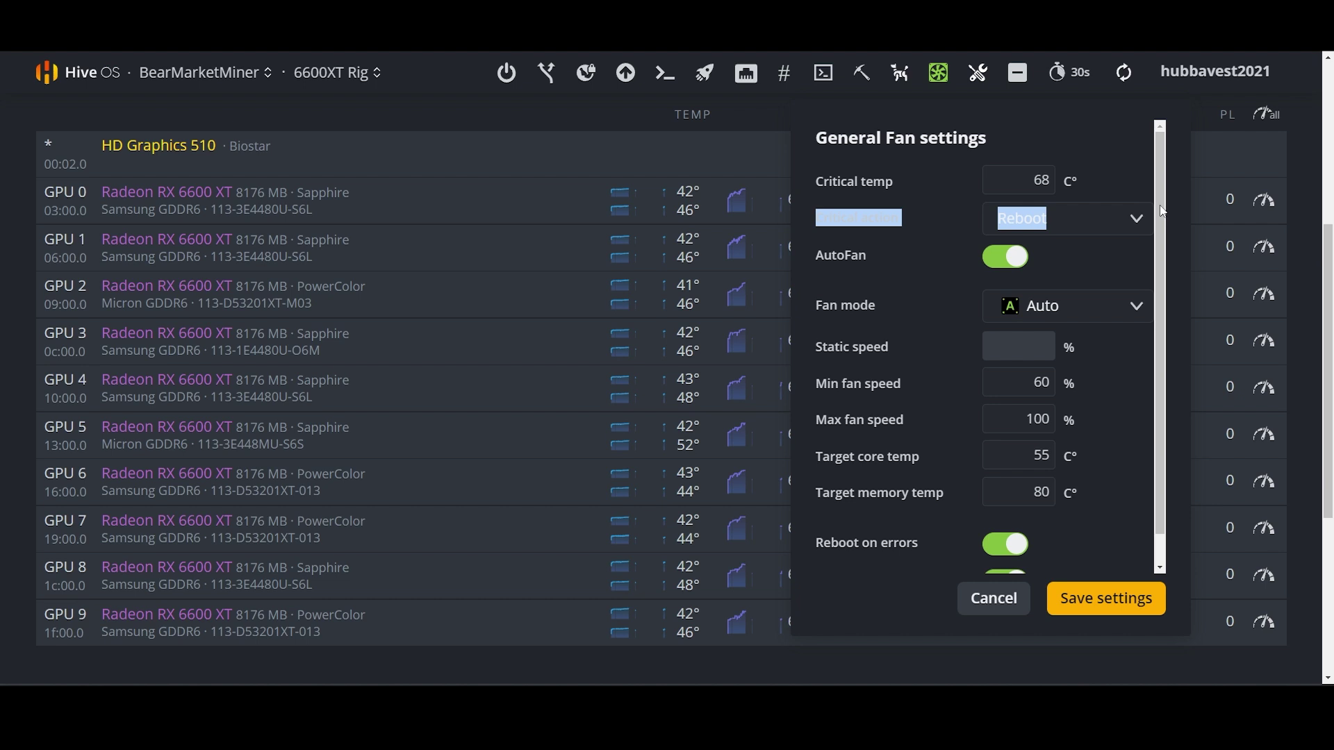
{"action": "scroll", "coordinate": [1120, 162], "scroll_direction": "down", "scroll_amount": 1}
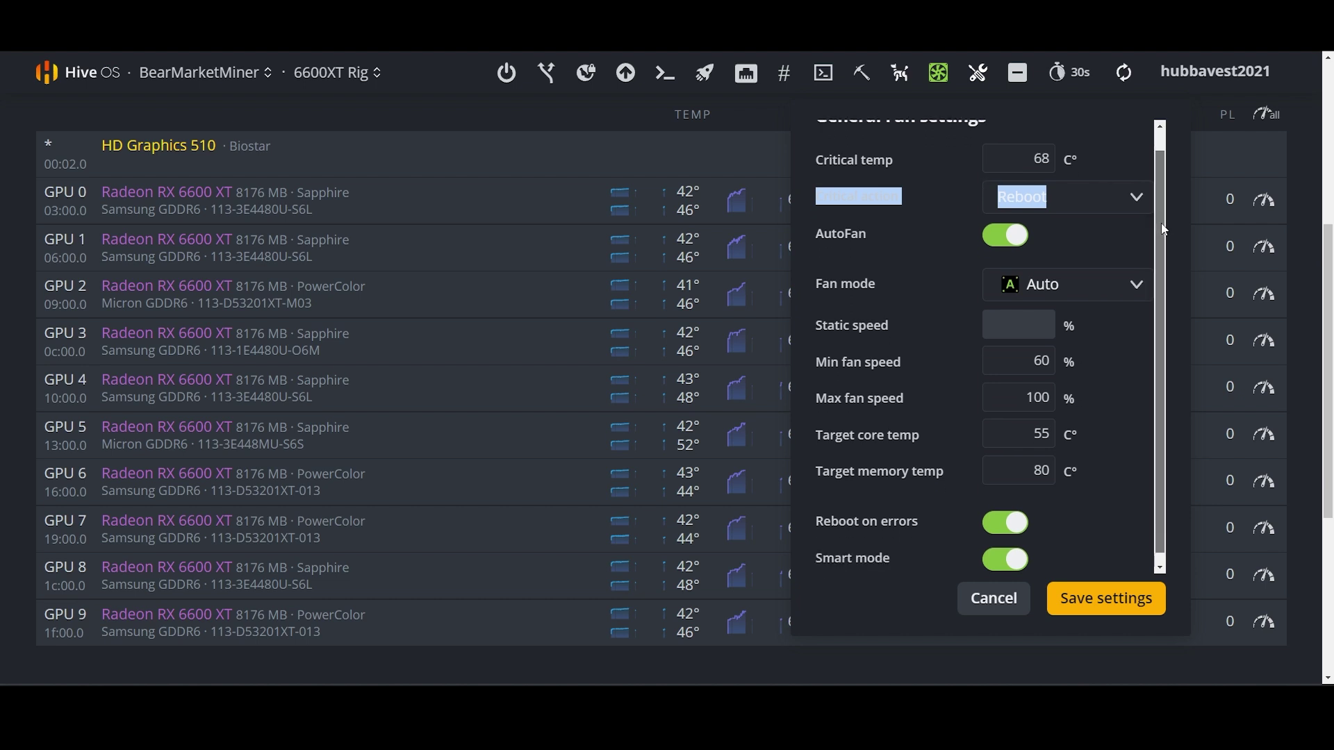
{"action": "left_click", "coordinate": [1121, 160]}
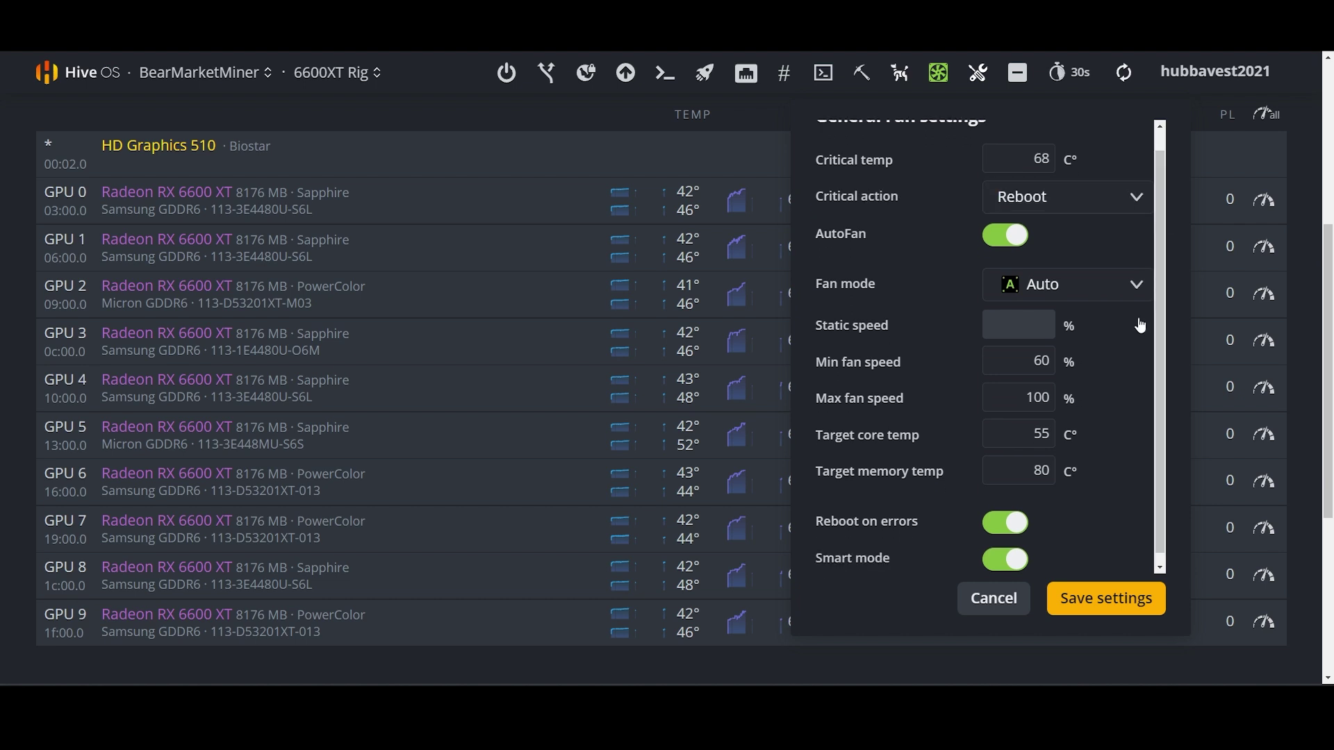
{"action": "left_click", "coordinate": [1110, 608]}
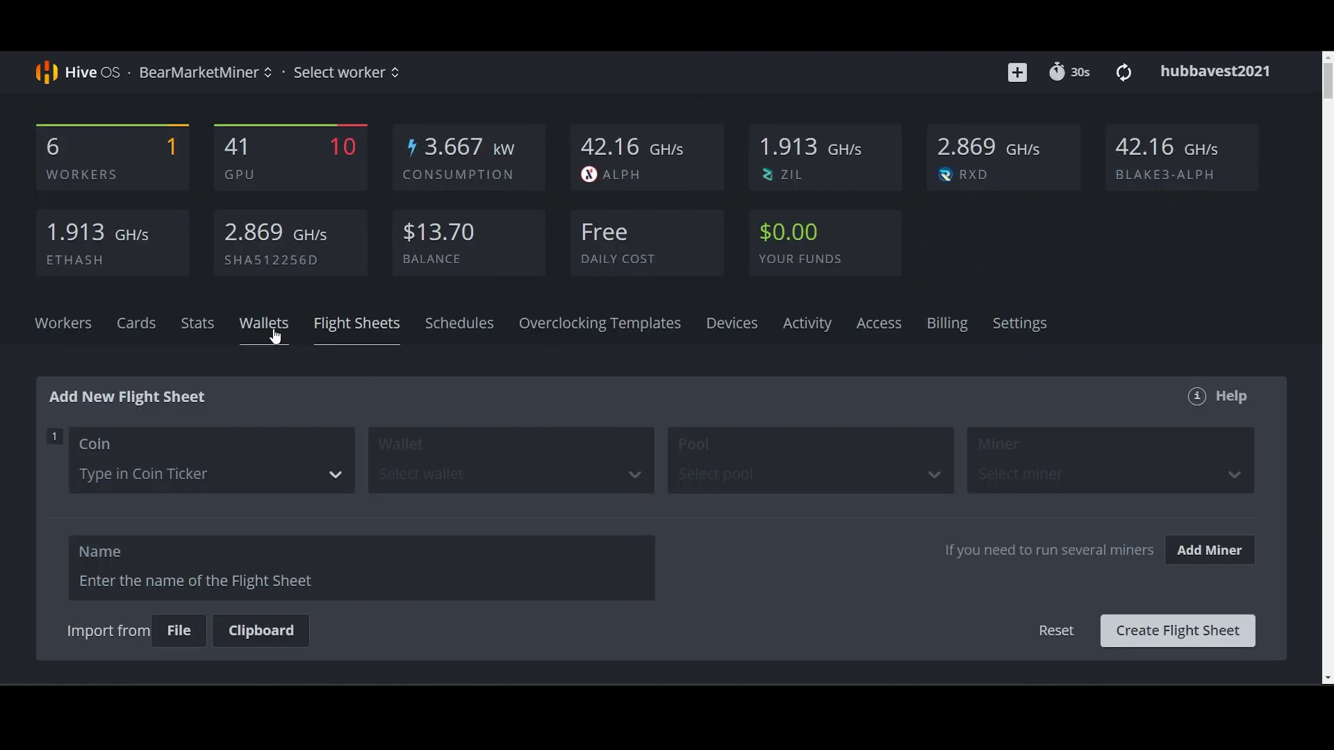
On the farm's Wallets page, create a CLORE wallet named 'Testest' with the entered address.
{"action": "left_click", "coordinate": [275, 335]}
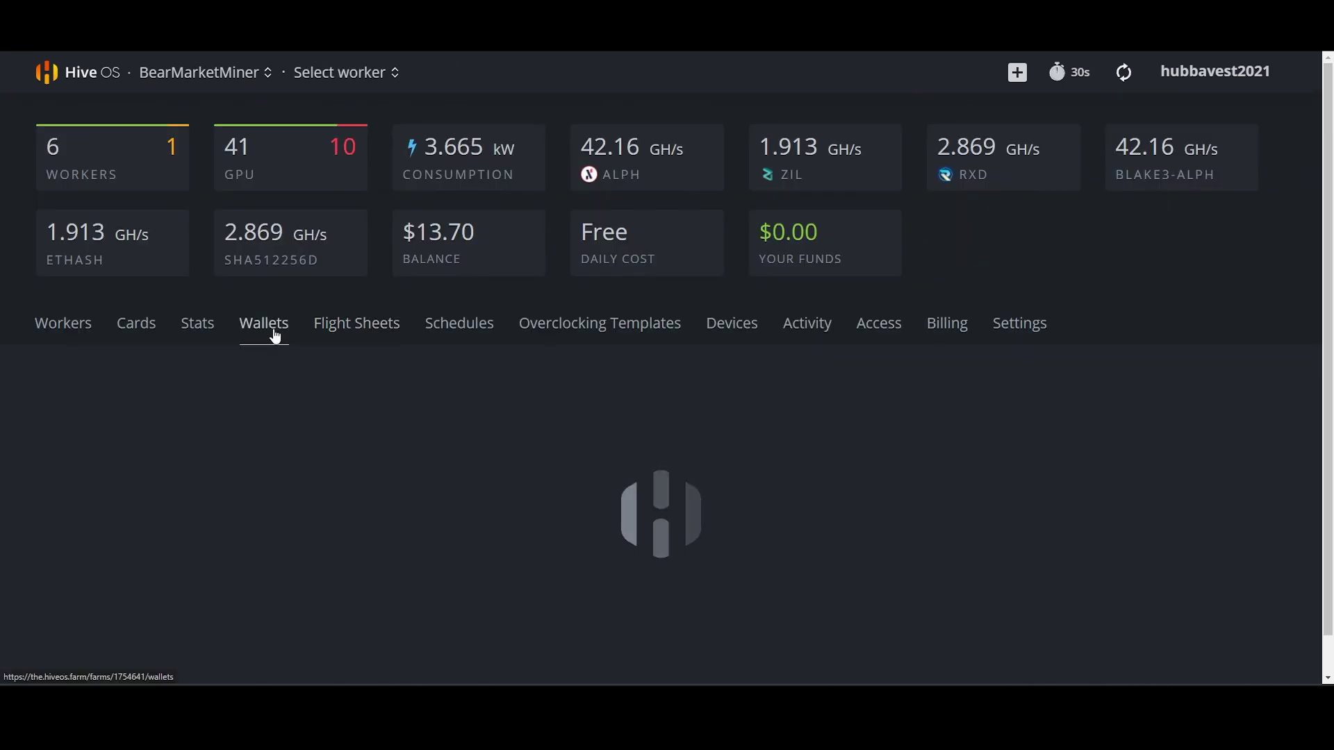
{"action": "left_click_drag", "start_coordinate": [1331, 131], "coordinate": [1331, 141]}
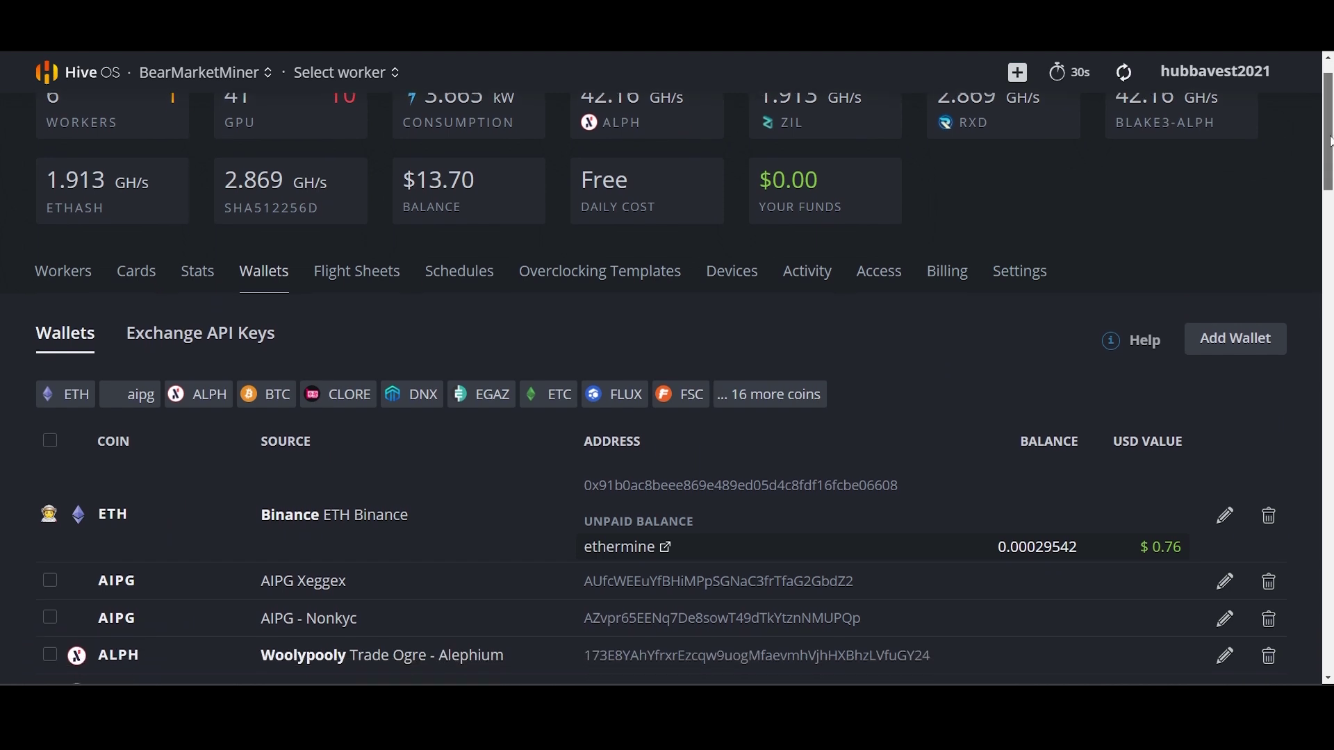
{"action": "left_click", "coordinate": [1239, 341]}
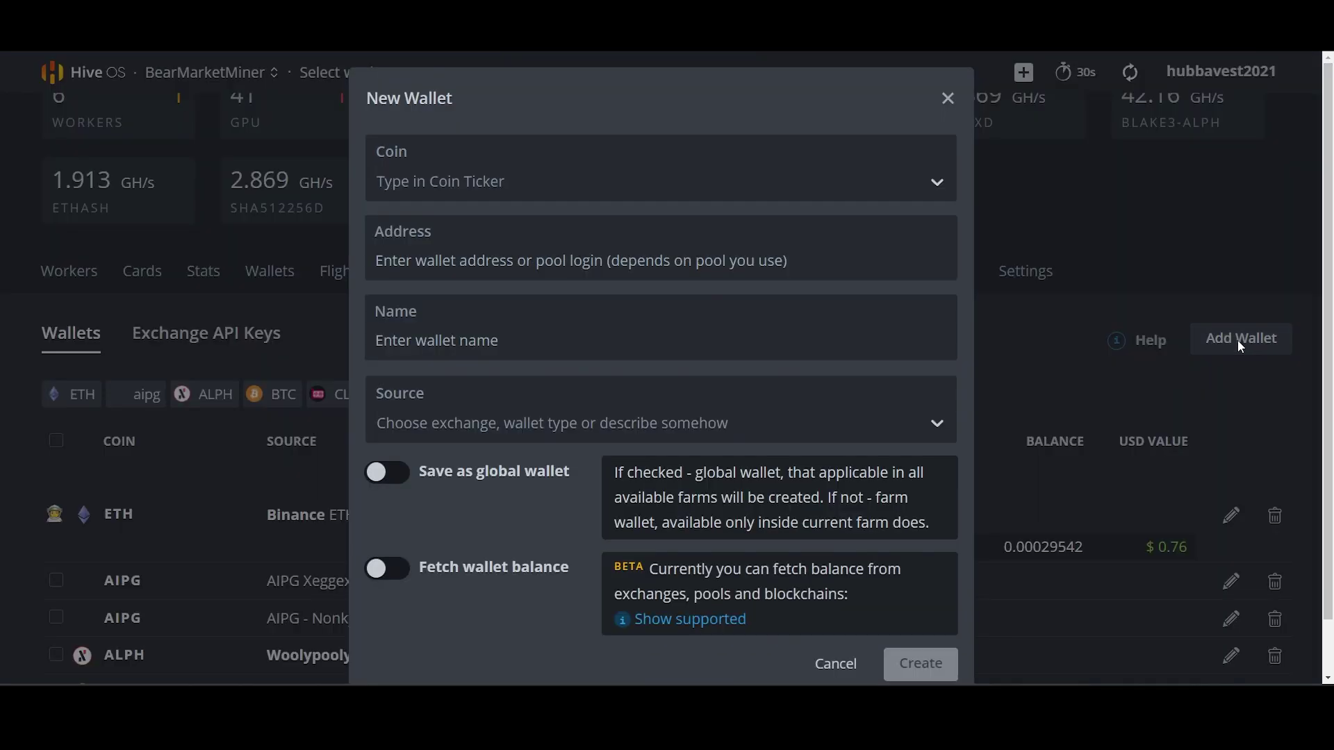
{"action": "left_click", "coordinate": [508, 189]}
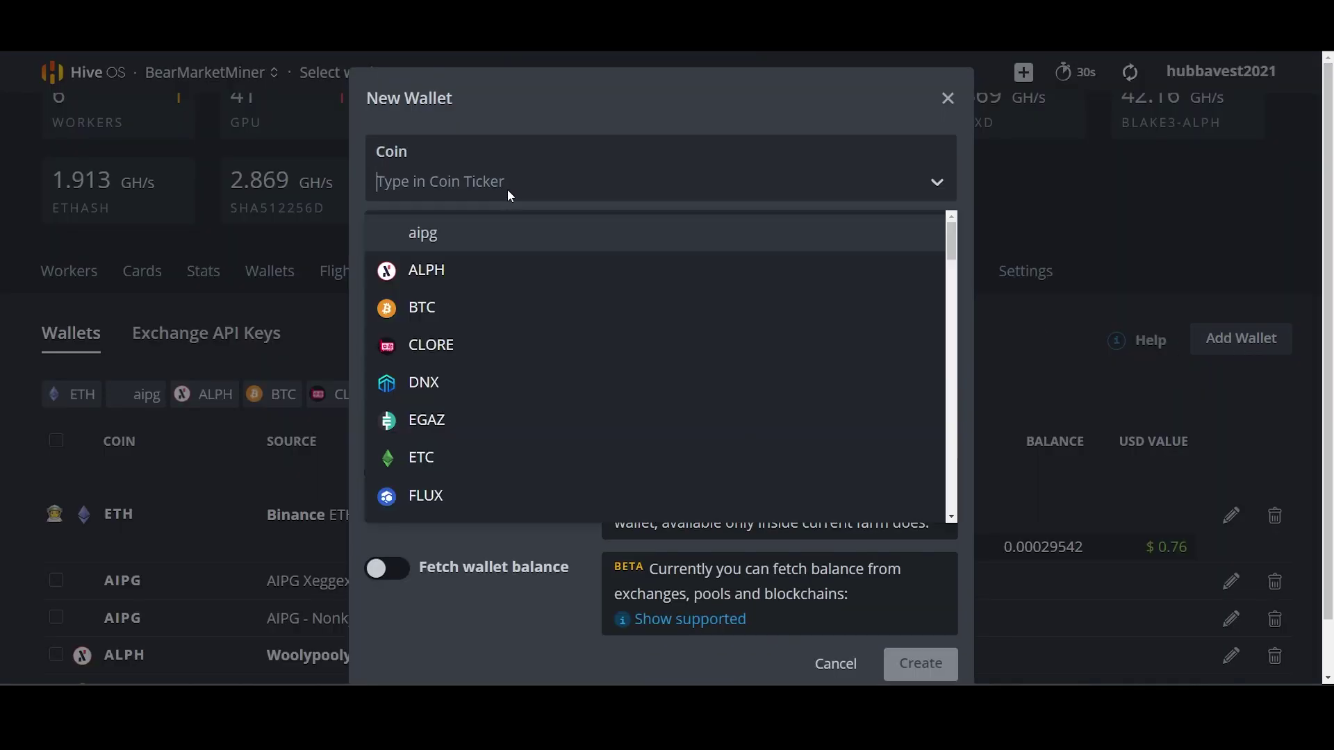
{"action": "left_click", "coordinate": [484, 343]}
{"action": "left_click", "coordinate": [475, 264]}
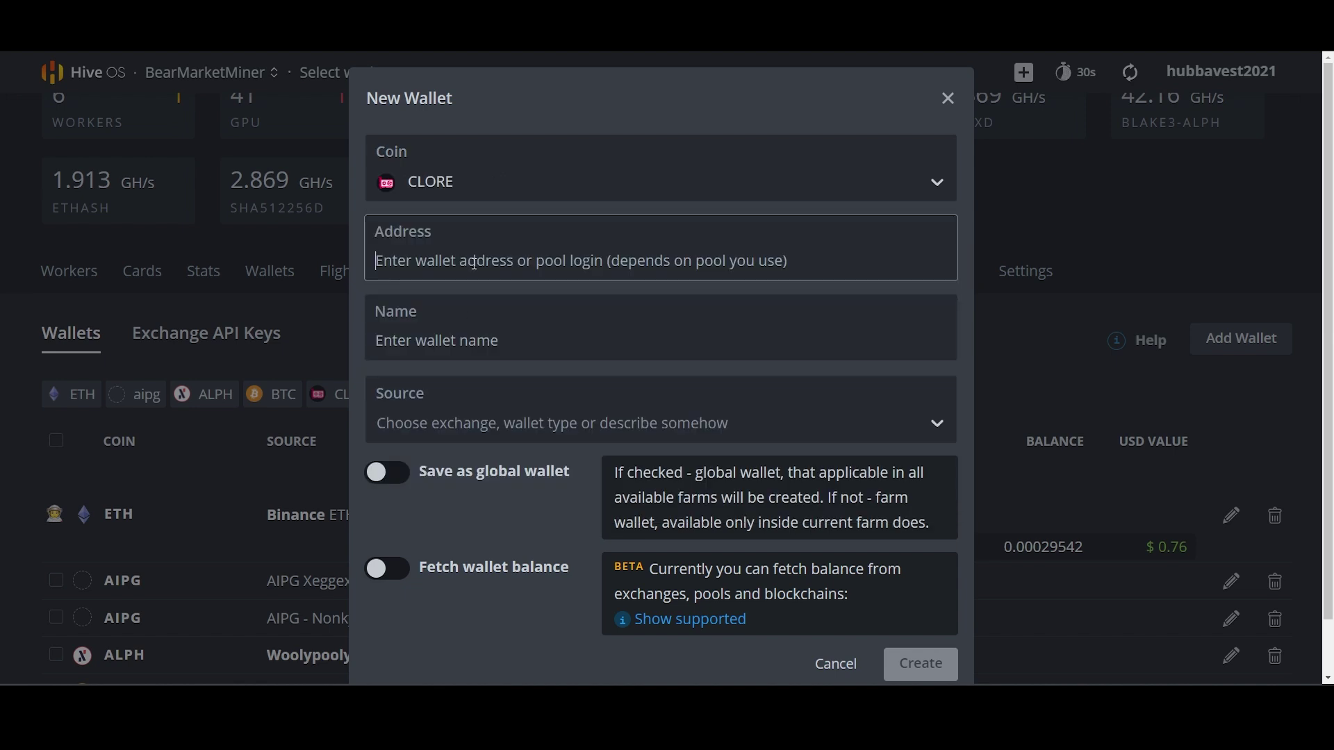
{"action": "type", "text": "sdhflknw"}
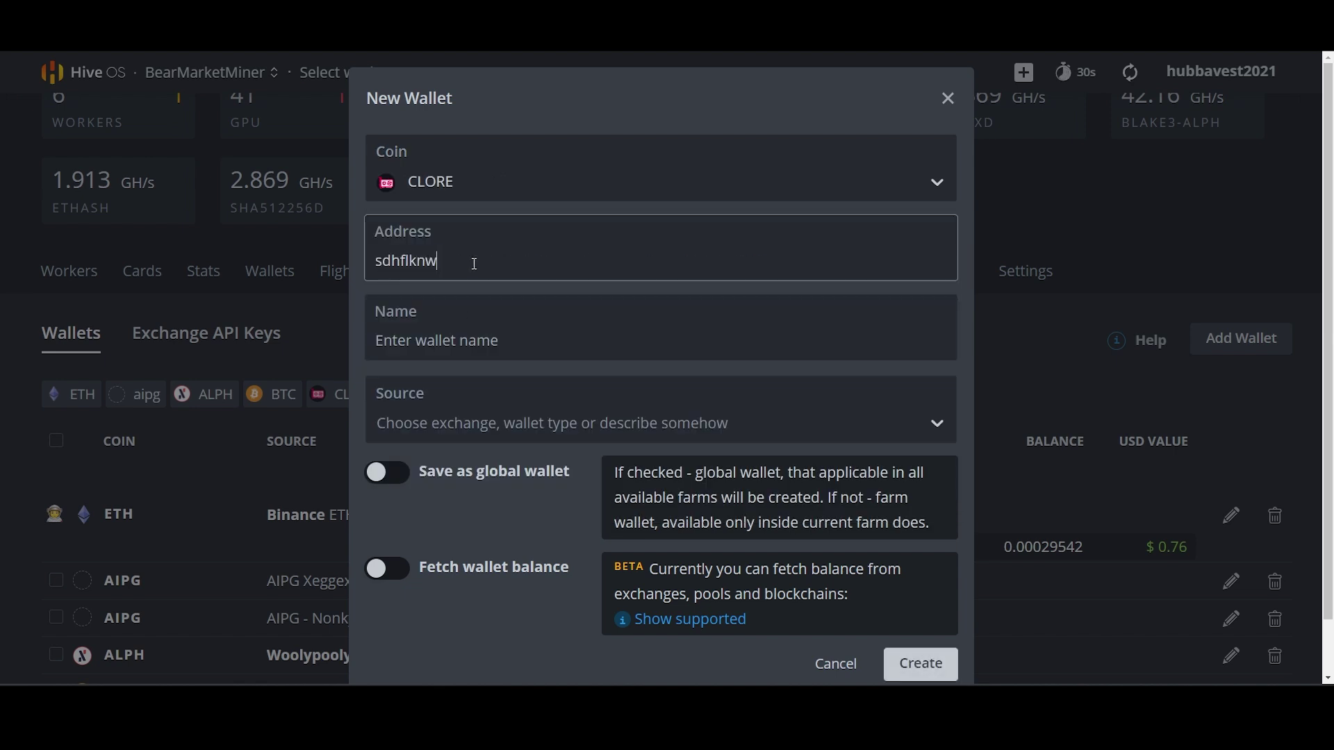
{"action": "type", "text": "elknrklwnmsf[pmqw[,q[m[cpjqwe"}
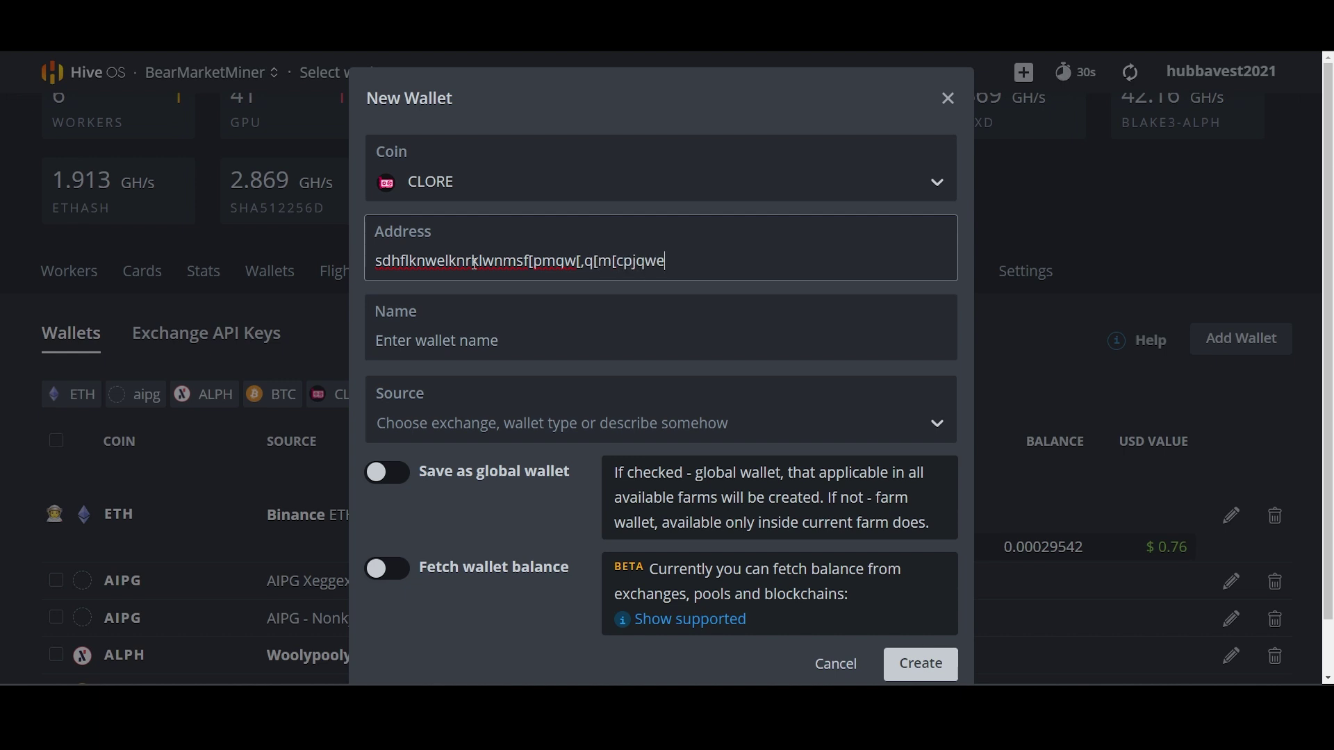
{"action": "left_click", "coordinate": [472, 342]}
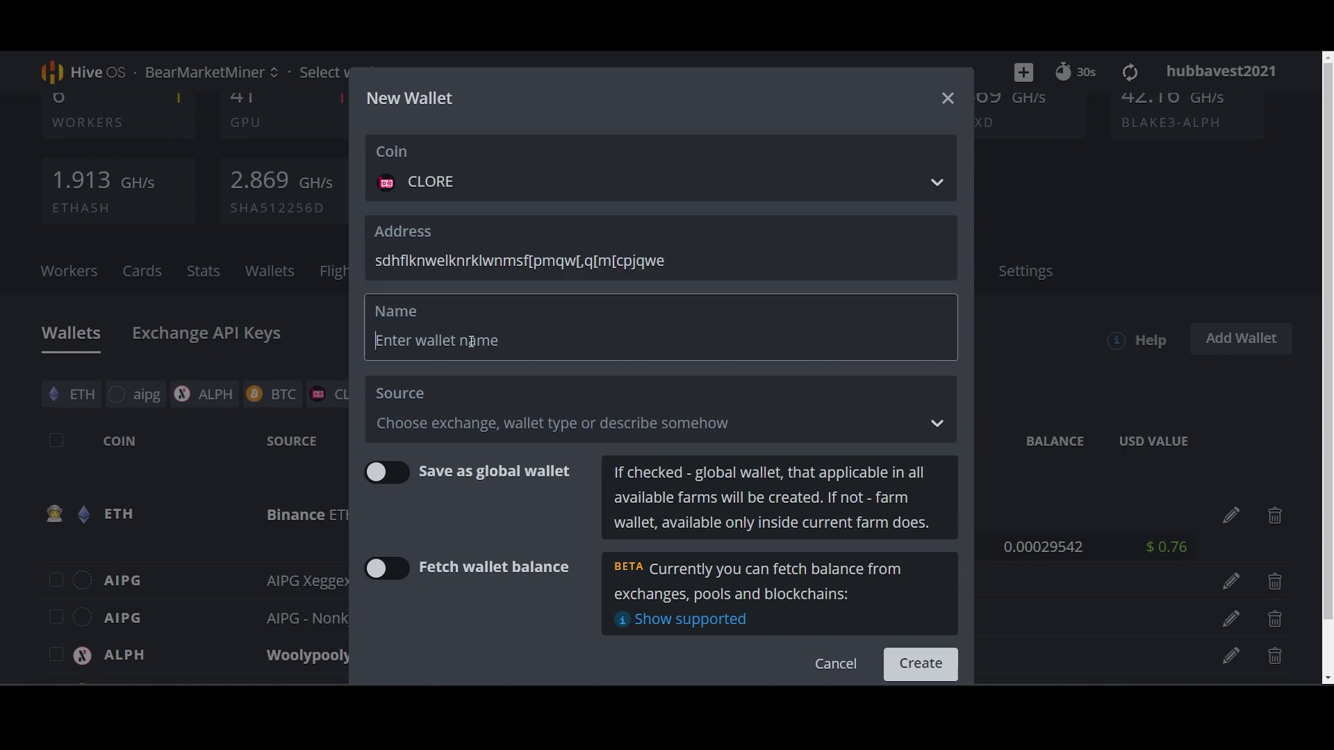
{"action": "type", "text": "Testest"}
{"action": "left_click", "coordinate": [921, 666]}
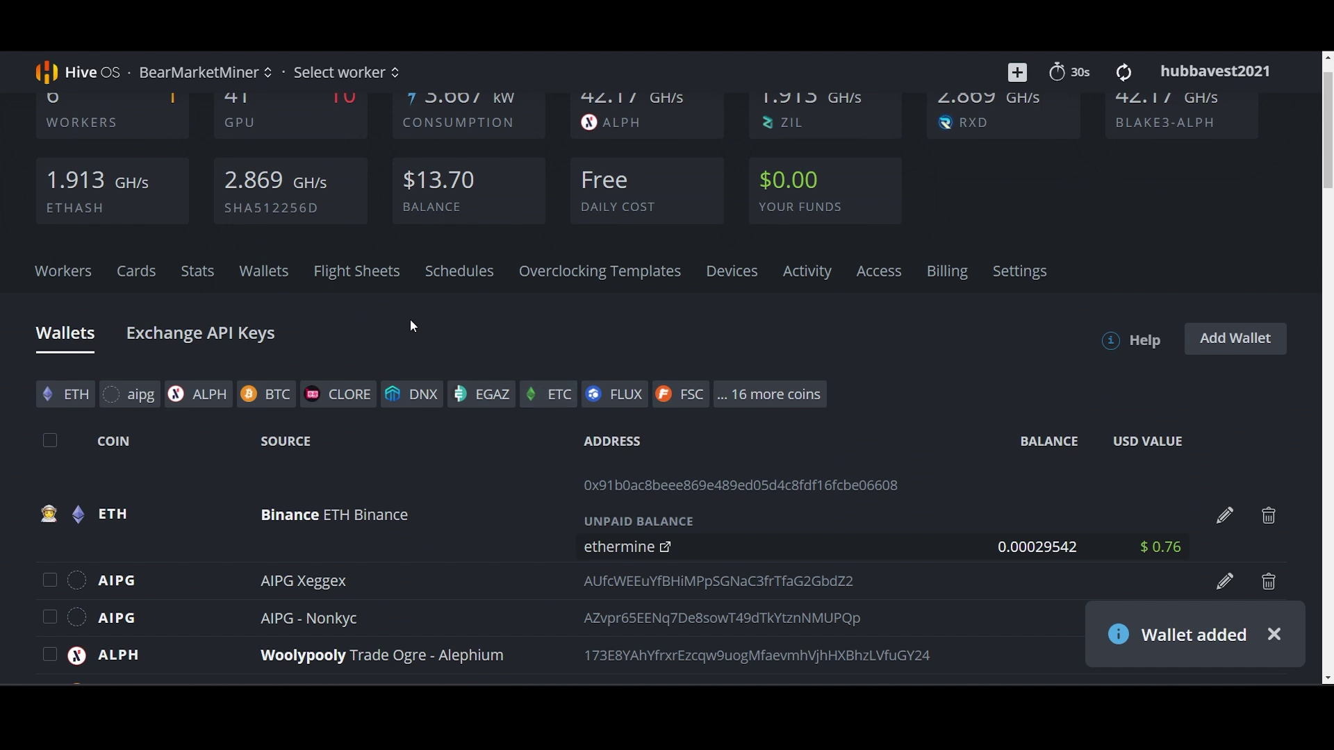
Start a flight sheet with CLORE as the coin and the Clore - K1Pool wallet.
{"action": "left_click", "coordinate": [367, 286]}
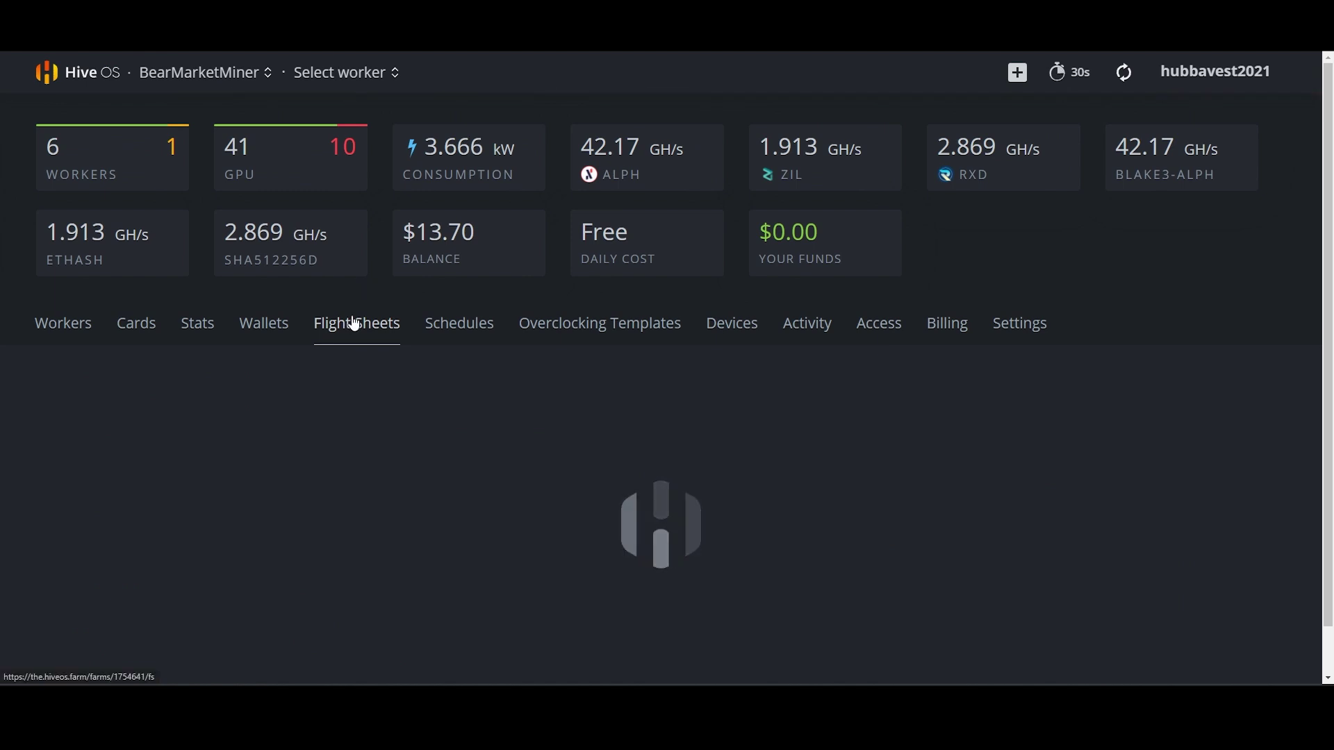
{"action": "left_click", "coordinate": [207, 474]}
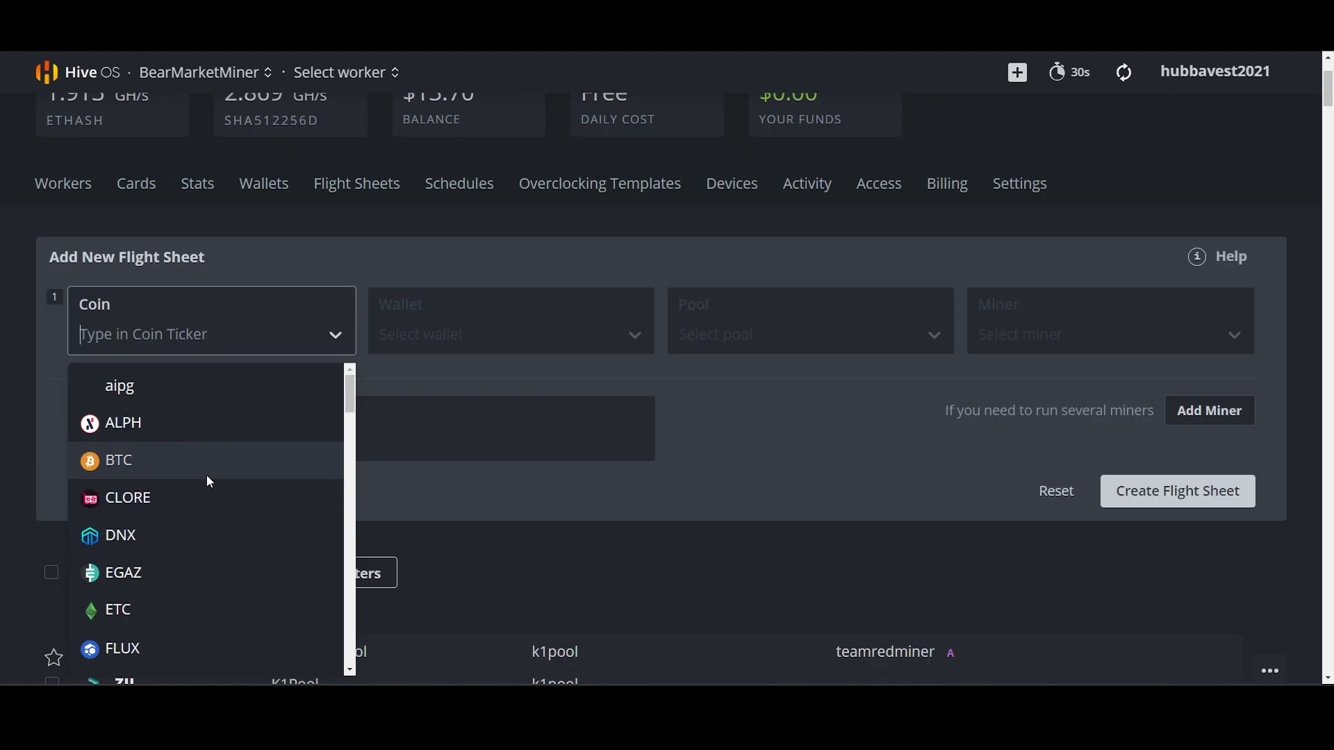
{"action": "left_click", "coordinate": [171, 496]}
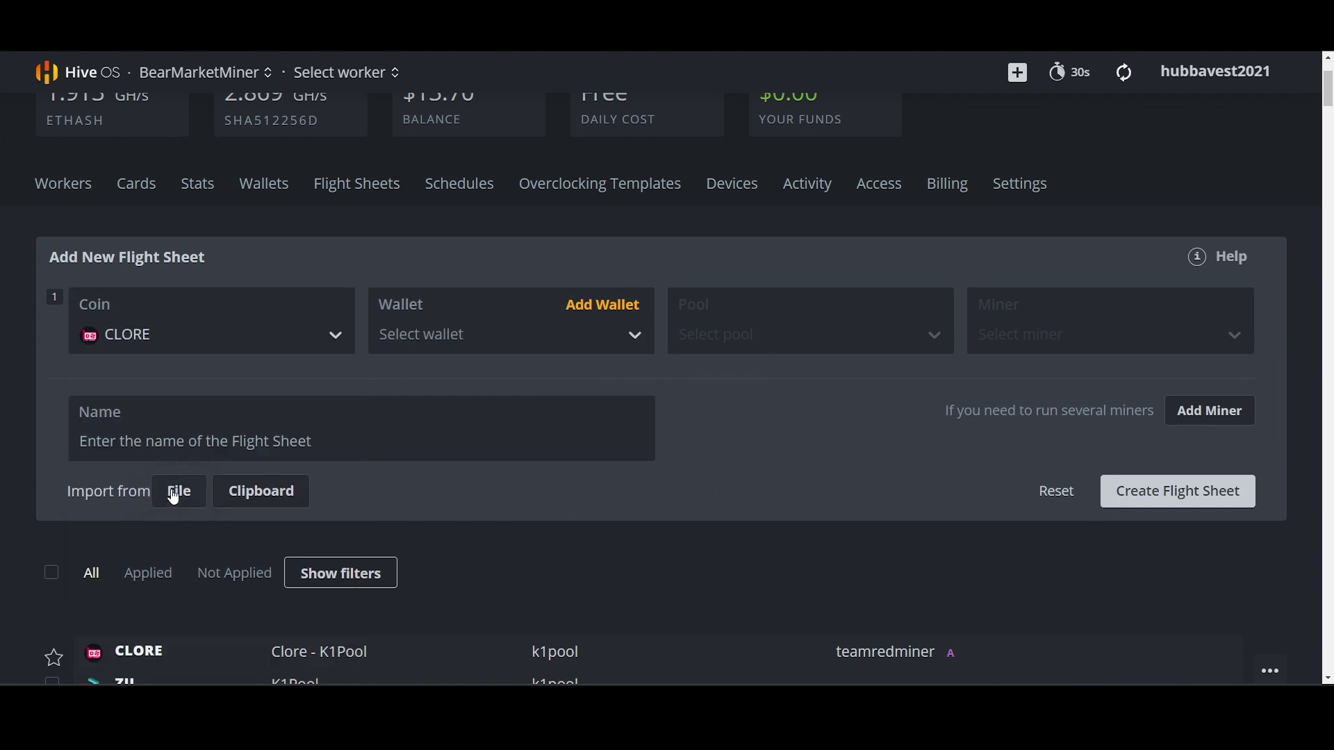
{"action": "left_click", "coordinate": [428, 337]}
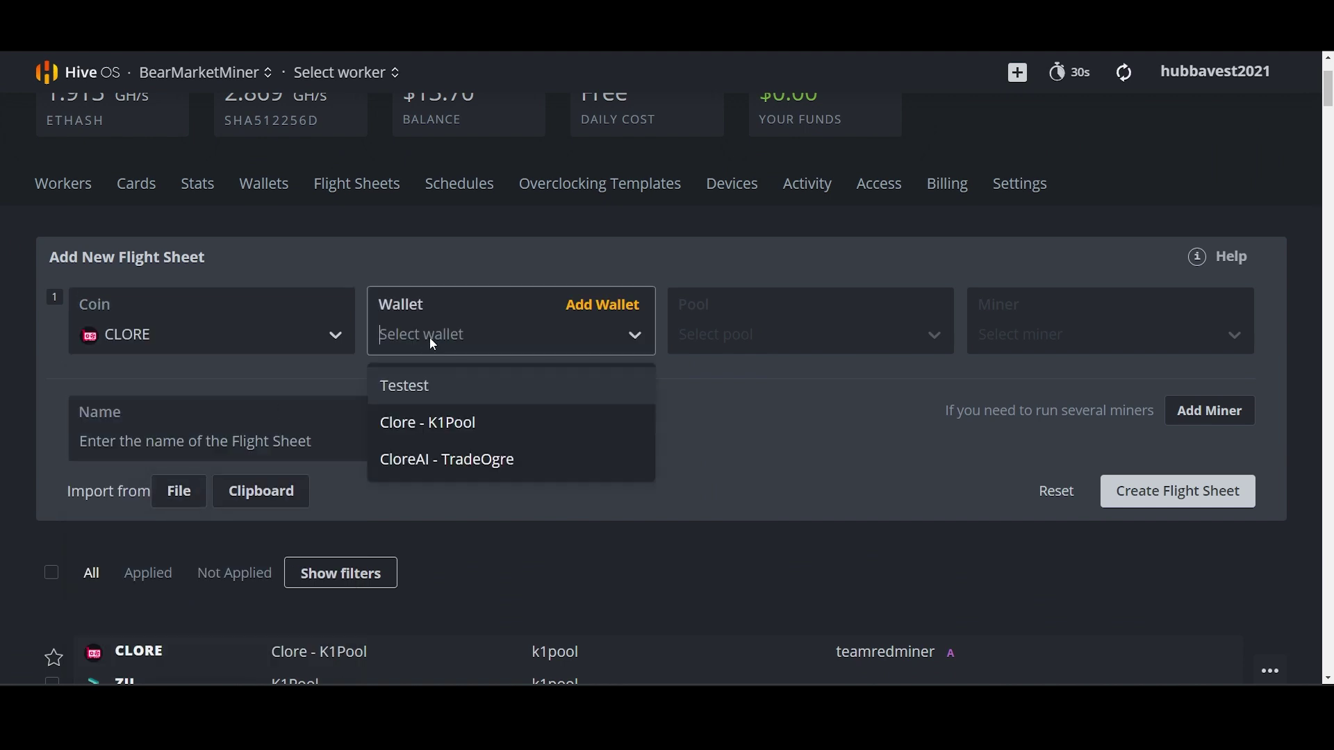
{"action": "left_click", "coordinate": [417, 423]}
Select k1pool as the flight sheet's pool, using its USA server.
{"action": "left_click", "coordinate": [702, 341]}
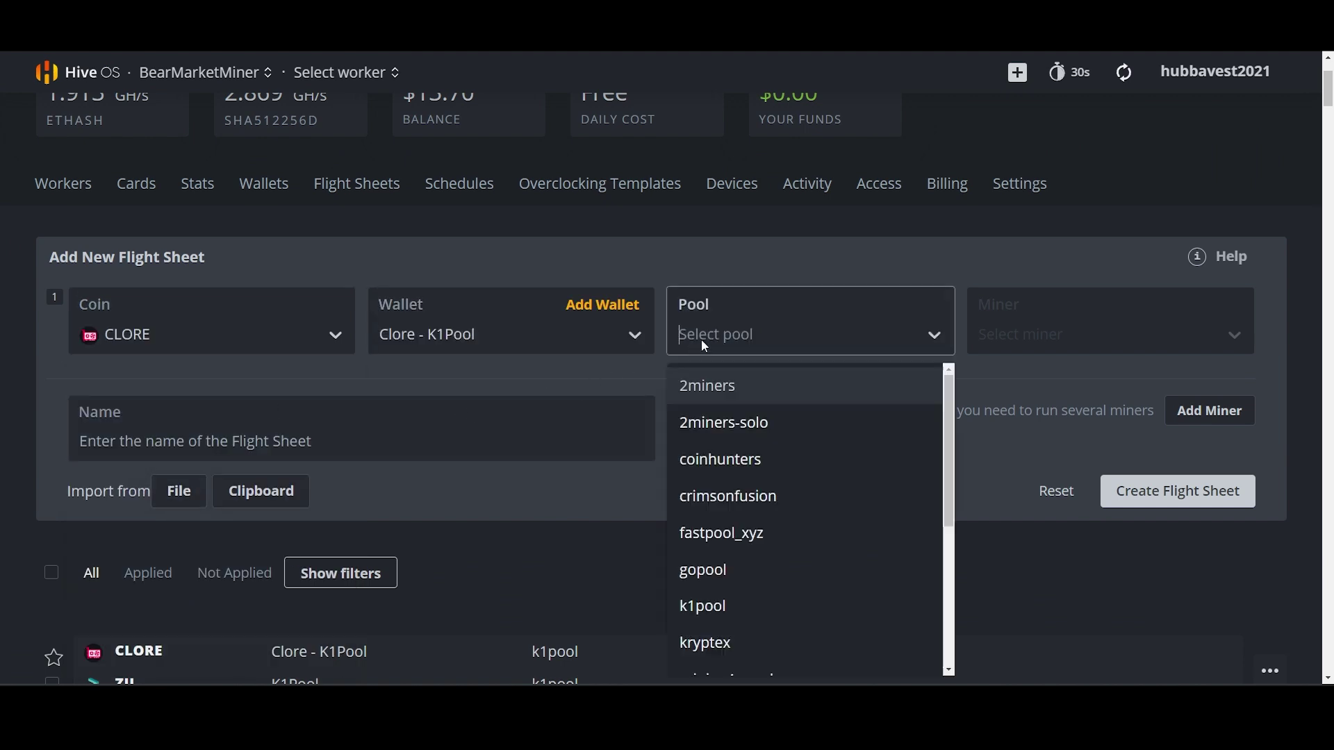
{"action": "left_click_drag", "start_coordinate": [952, 404], "coordinate": [932, 435]}
{"action": "left_click", "coordinate": [775, 526]}
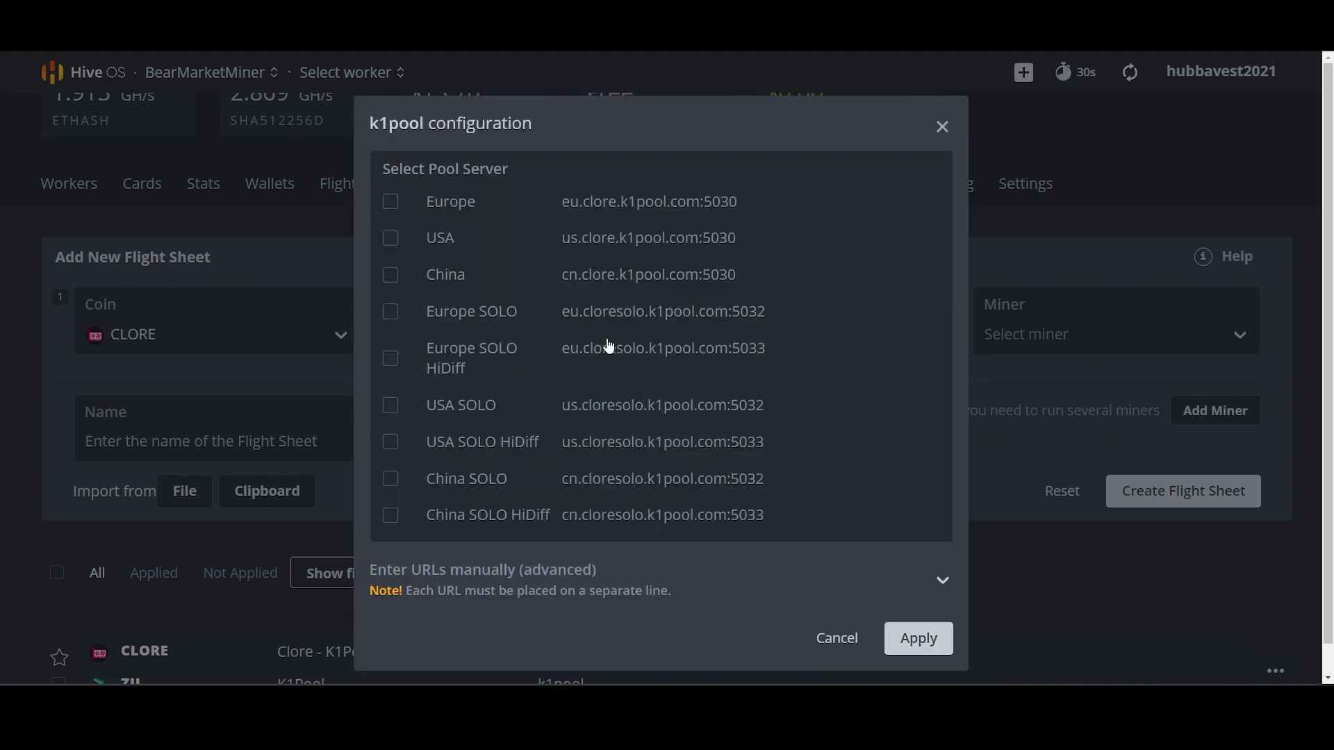
{"action": "left_click", "coordinate": [392, 242]}
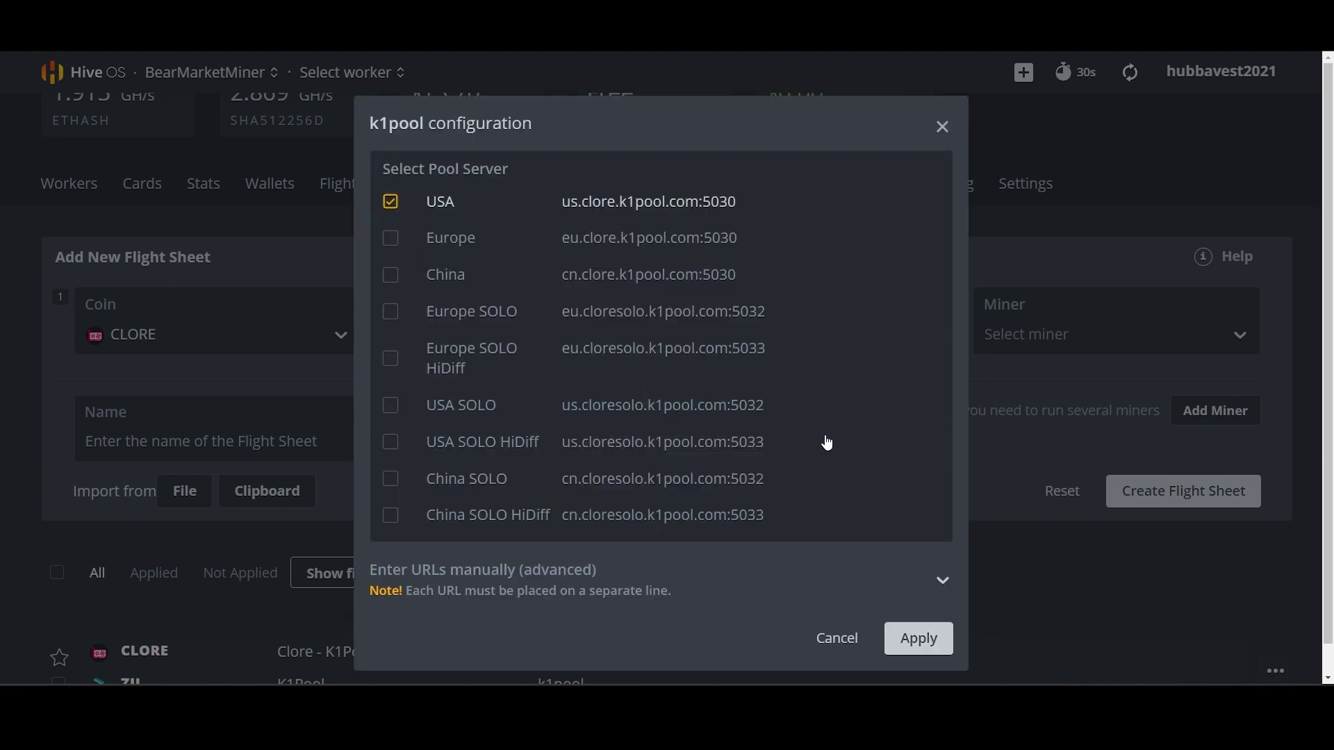
{"action": "left_click", "coordinate": [919, 639]}
Set TeamRedMiner as the miner and create the CLORE flight sheet.
{"action": "left_click", "coordinate": [1020, 334]}
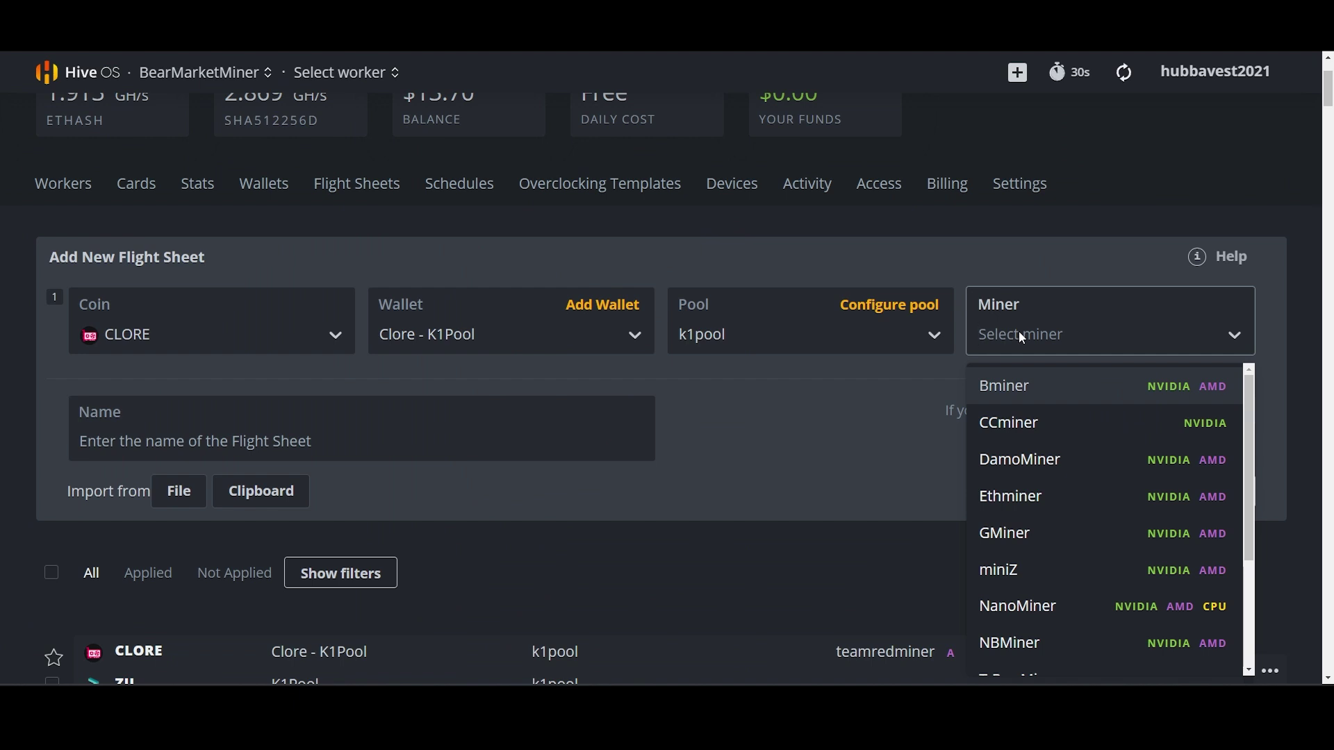
{"action": "type", "text": "team"}
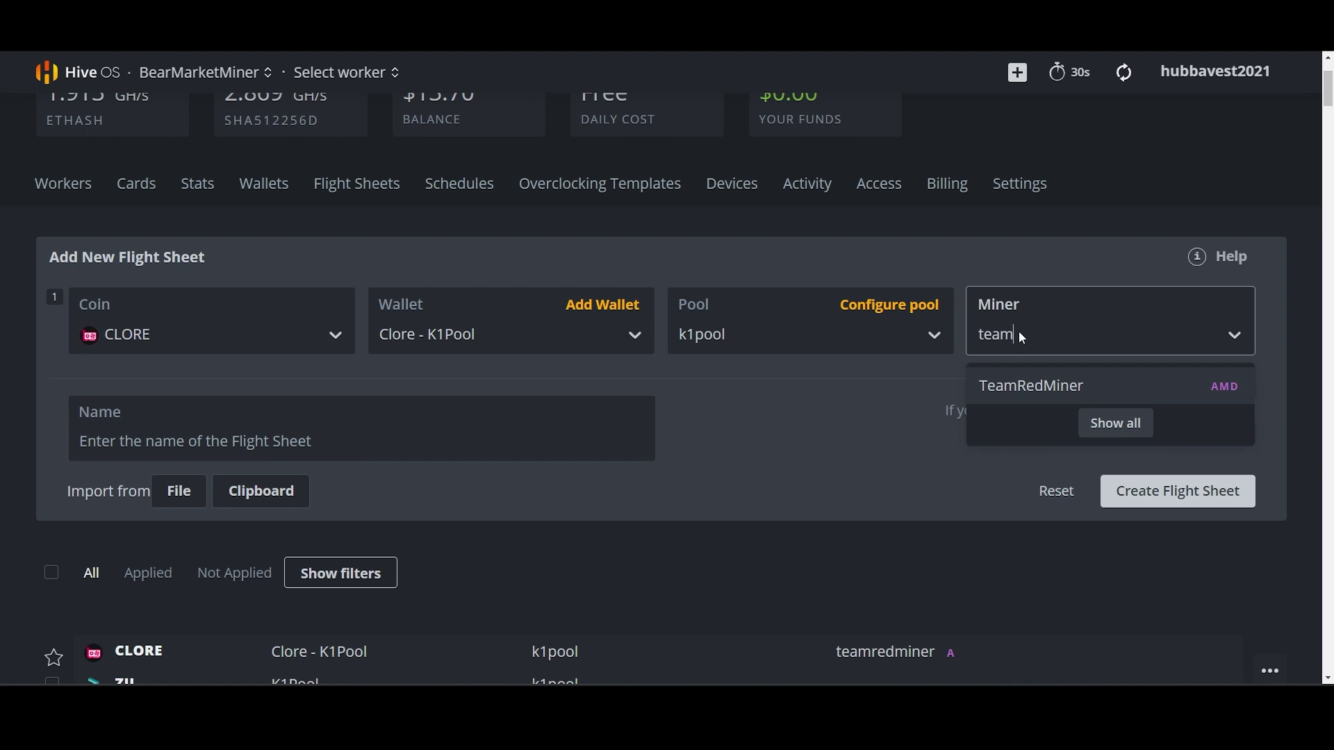
{"action": "left_click", "coordinate": [1012, 386]}
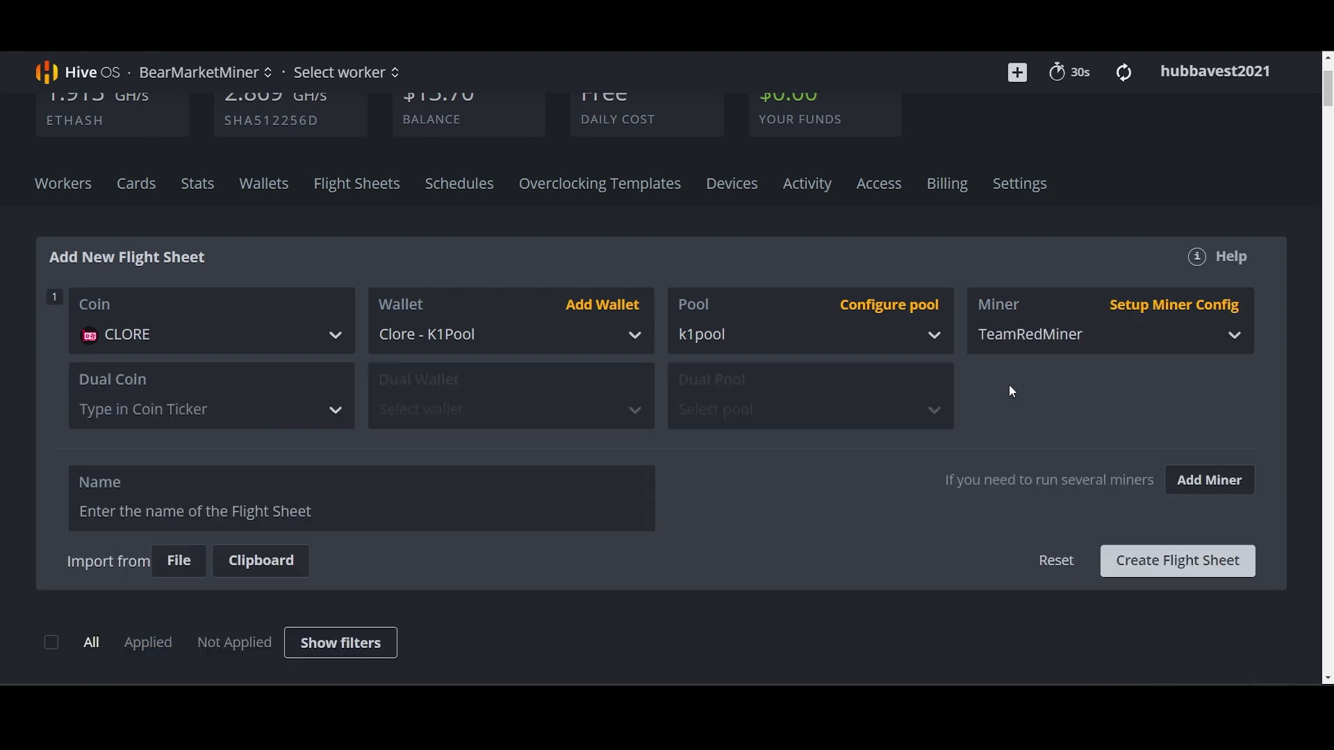
{"action": "left_click", "coordinate": [1175, 572]}
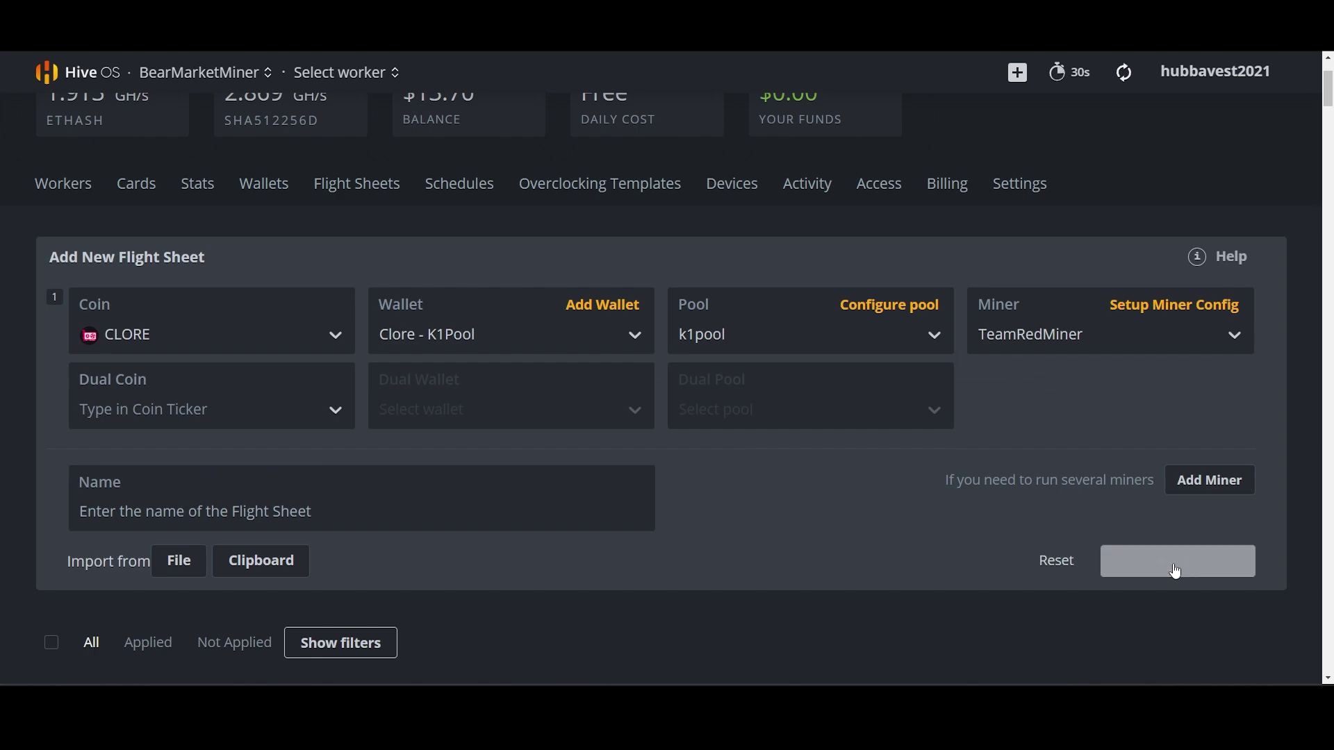
Open hashrate.no's Coins for Mining list from the Crypto sidebar.
{"action": "scroll", "coordinate": [1173, 564], "scroll_direction": "down", "scroll_amount": 6}
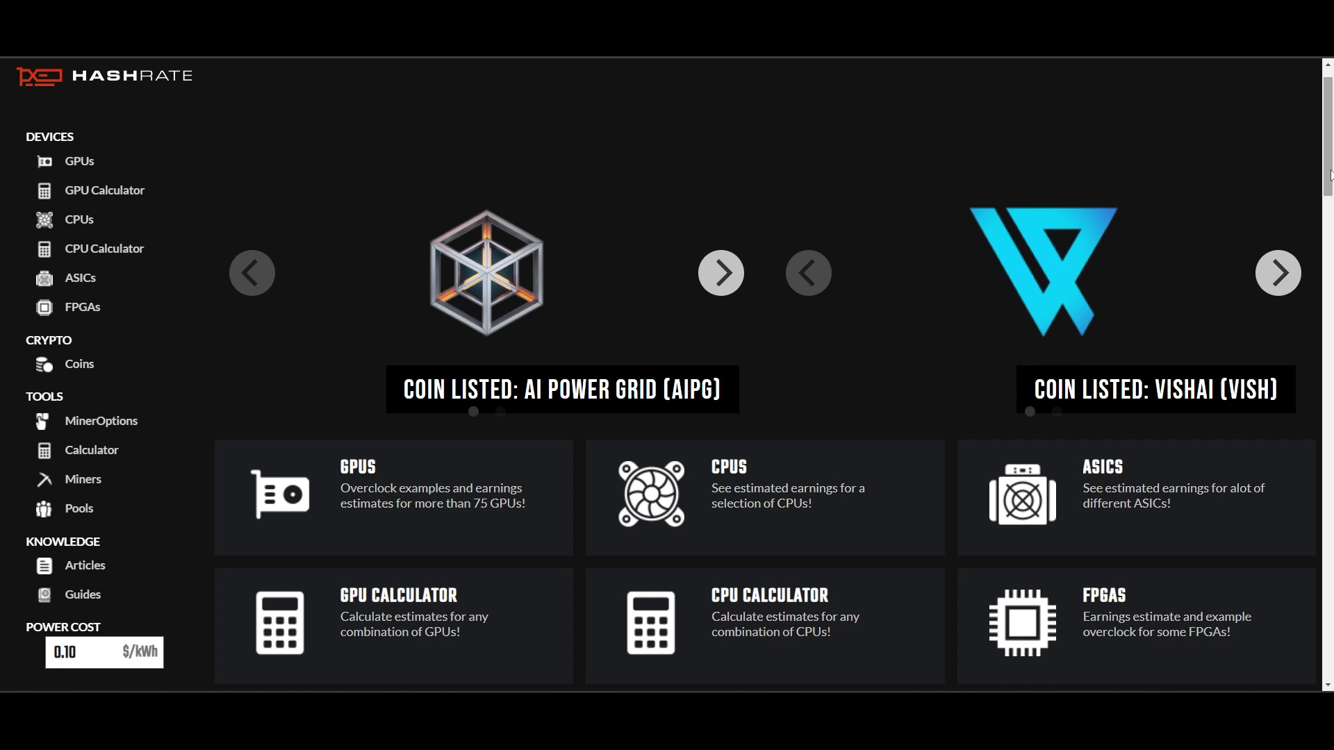
{"action": "left_click_drag", "start_coordinate": [1328, 170], "coordinate": [1328, 173]}
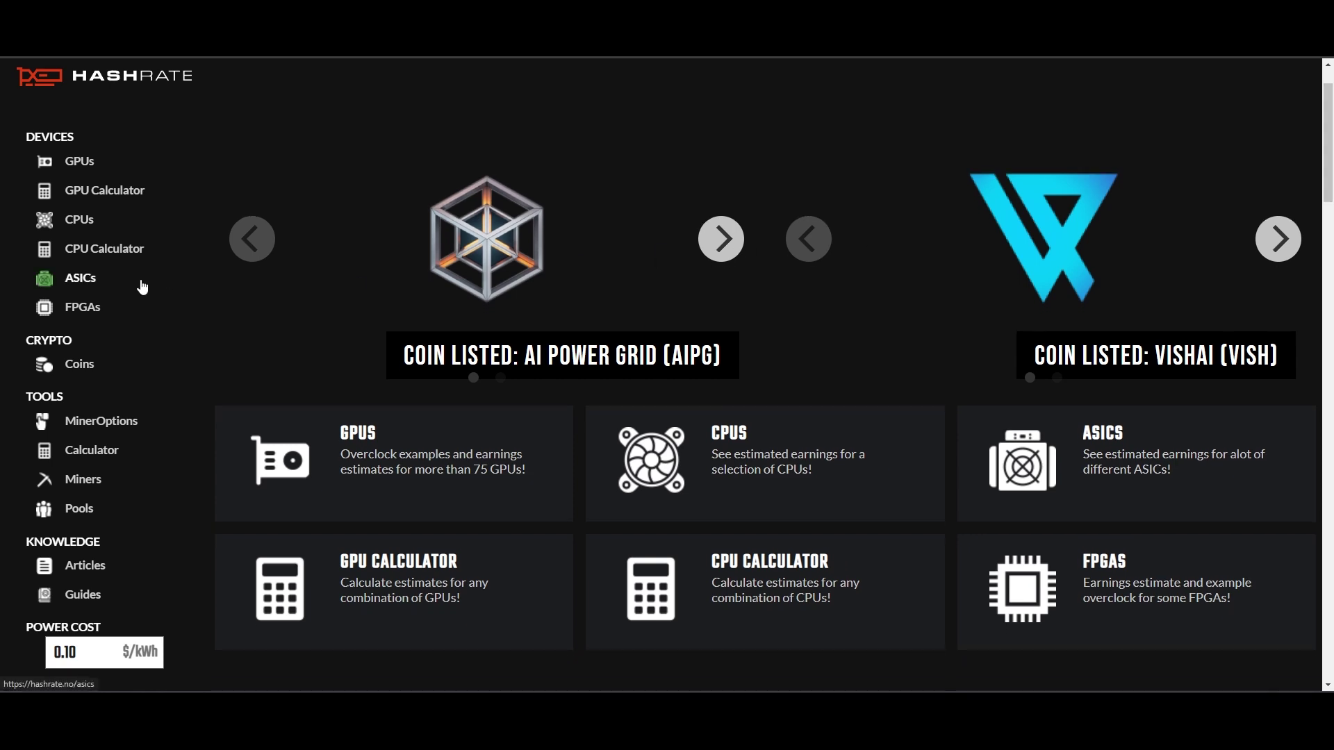
{"action": "left_click", "coordinate": [84, 368]}
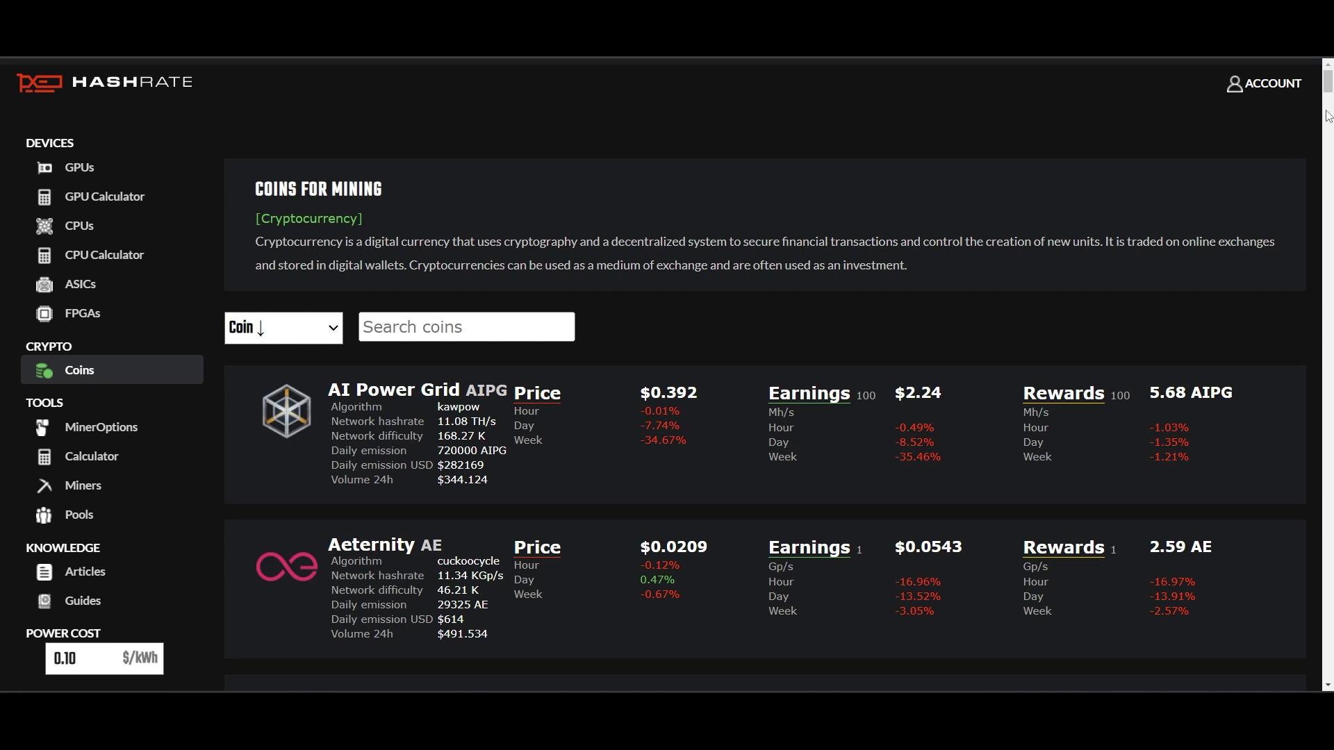
Search for 'clore' and review Clore's benchmarks, marking the RX 6600 XT efficiency entry.
{"action": "left_click", "coordinate": [498, 332]}
{"action": "type", "text": "clore"}
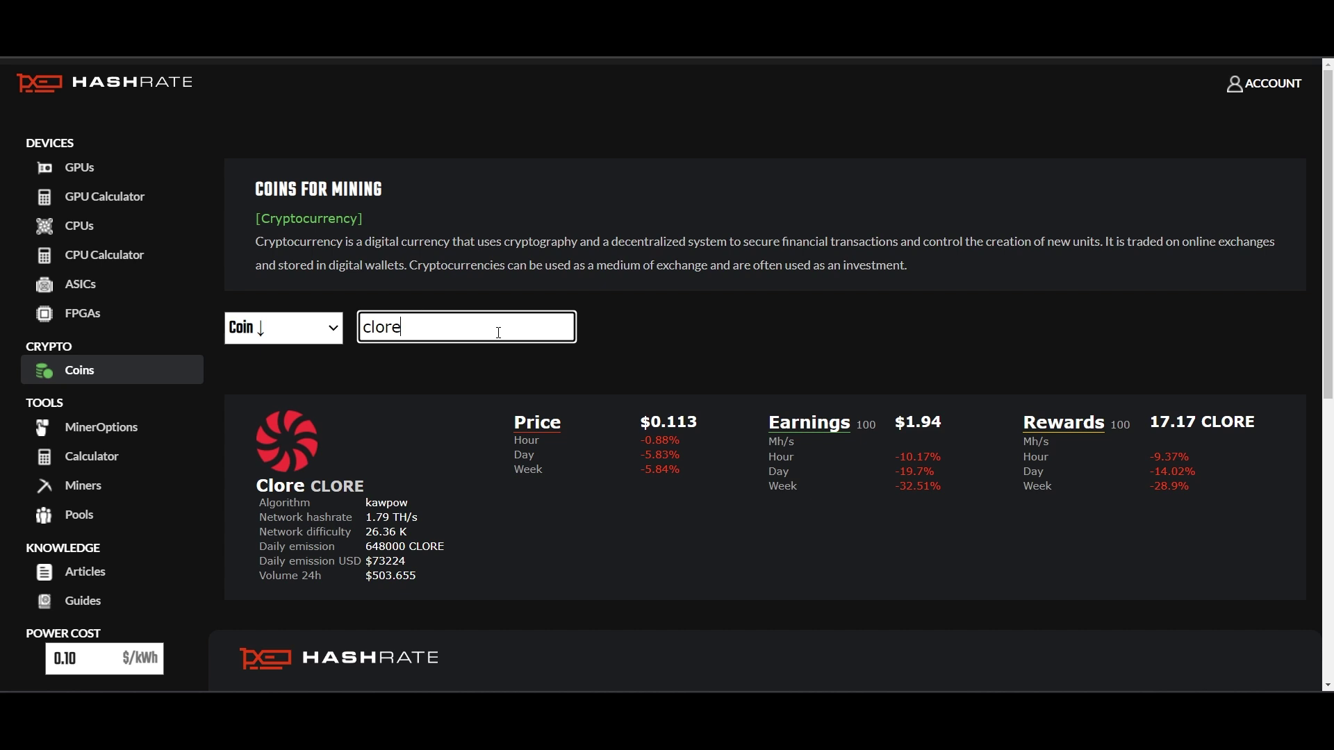
{"action": "left_click", "coordinate": [306, 460]}
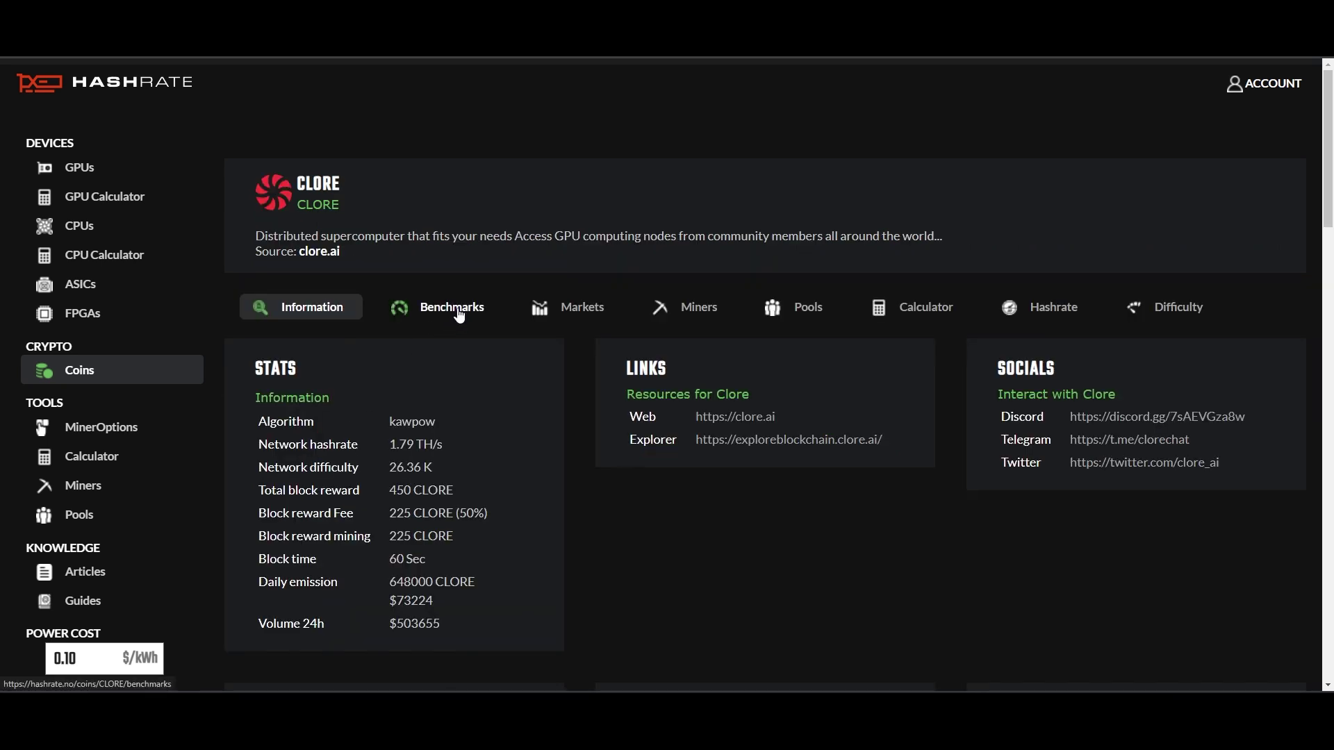
{"action": "left_click", "coordinate": [460, 317]}
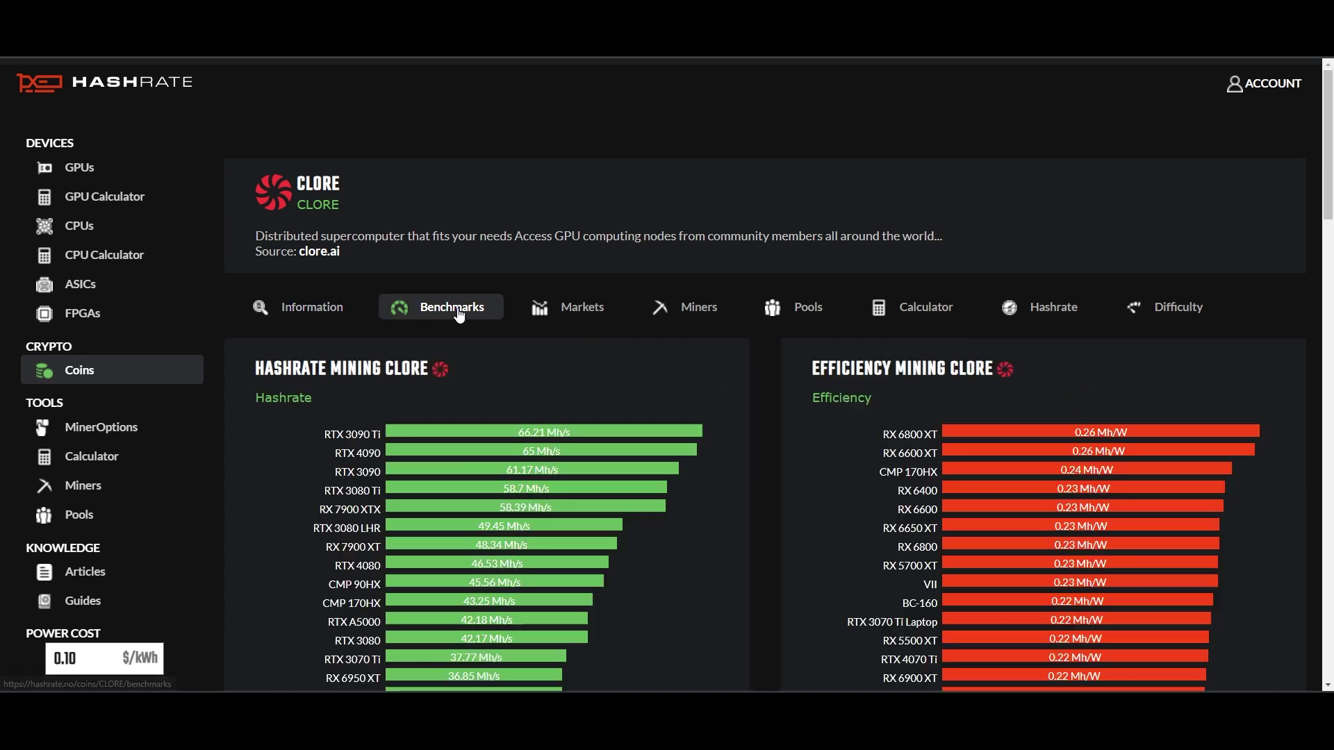
{"action": "left_click_drag", "start_coordinate": [1329, 114], "coordinate": [1326, 146]}
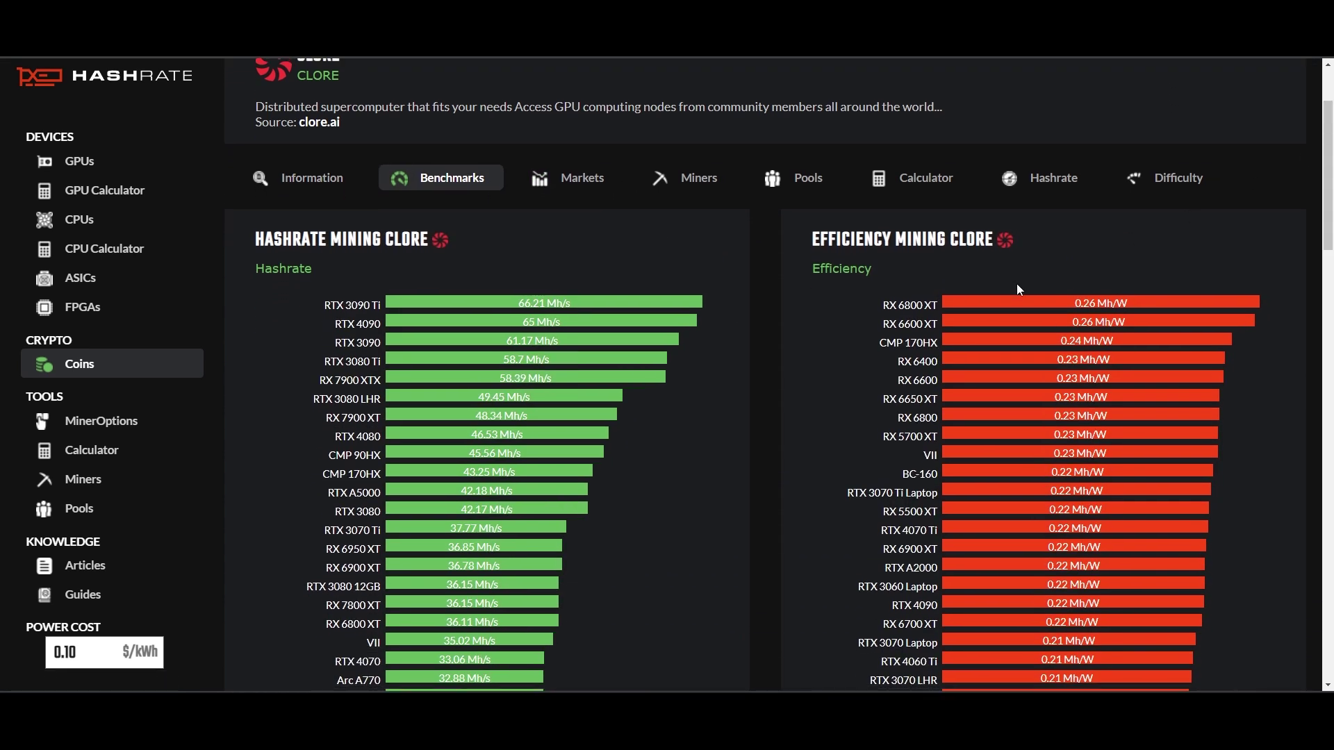
{"action": "left_click_drag", "start_coordinate": [939, 325], "coordinate": [884, 326]}
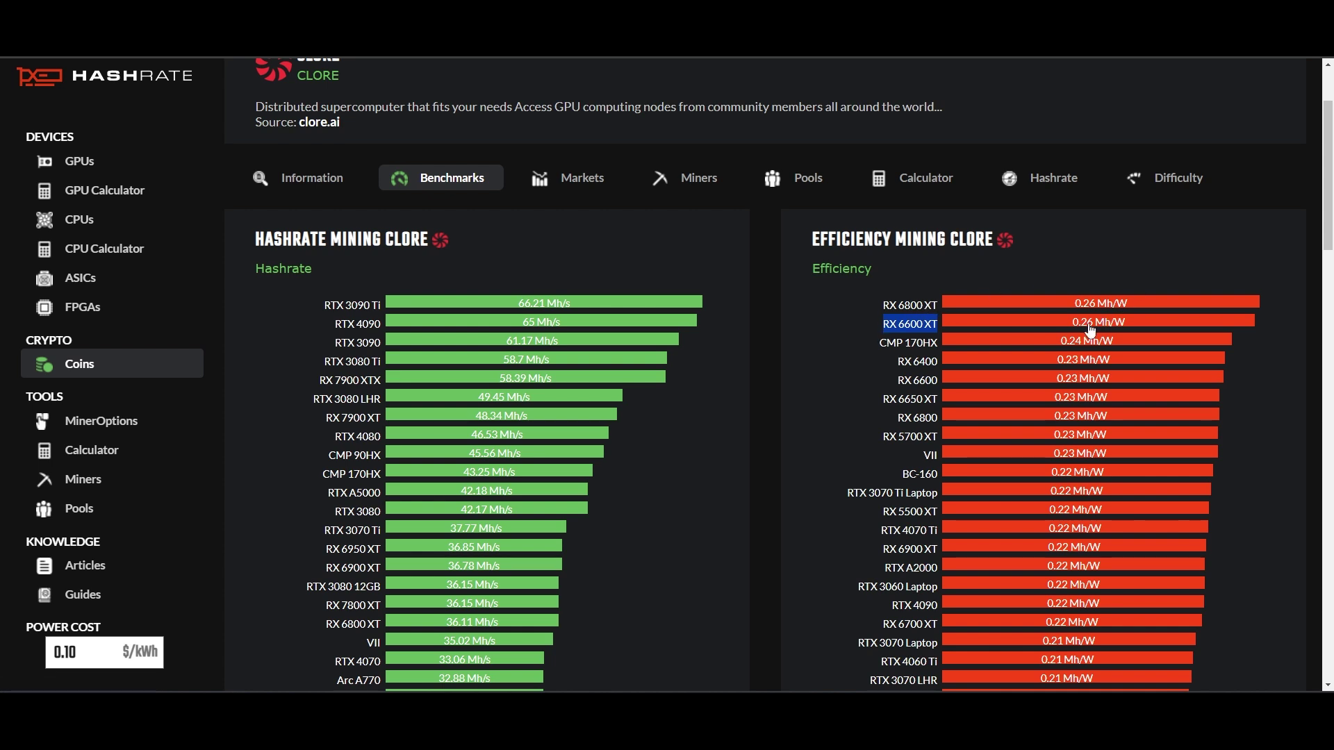
{"action": "left_click", "coordinate": [1163, 243]}
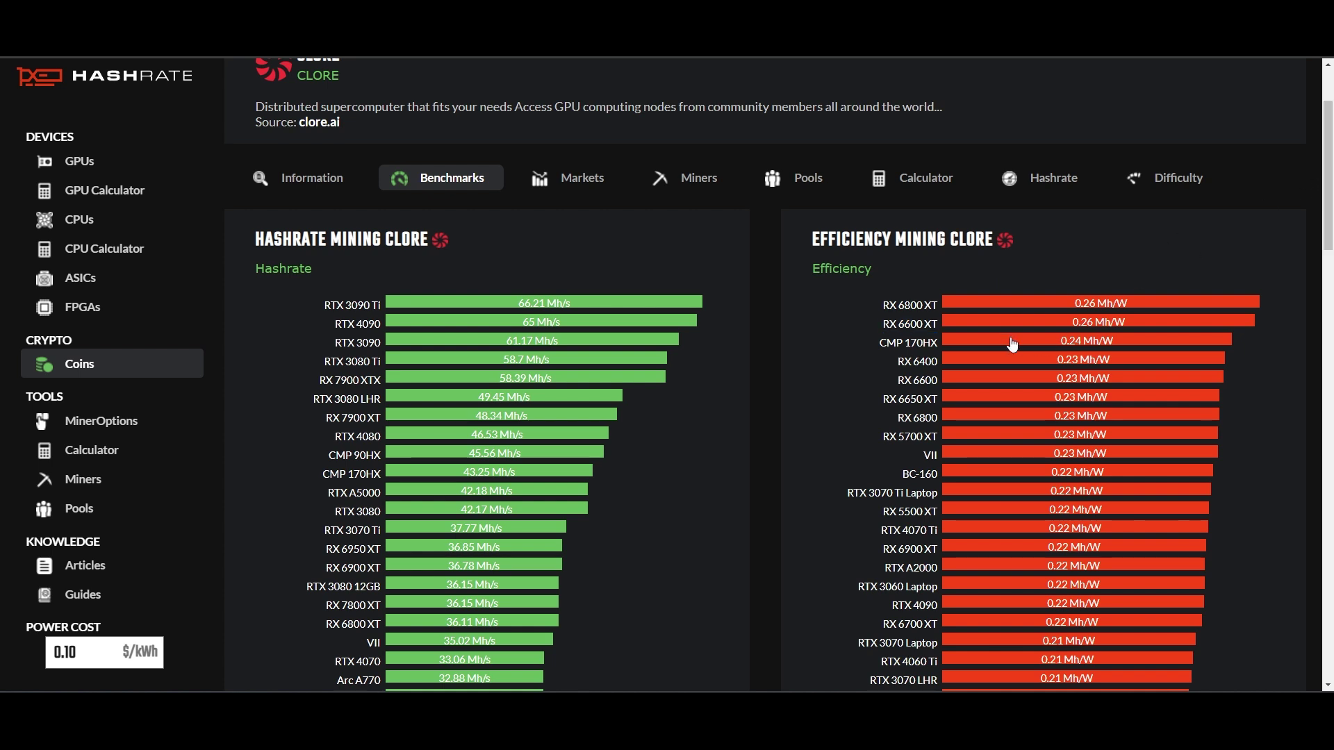
{"action": "left_click_drag", "start_coordinate": [940, 324], "coordinate": [912, 326]}
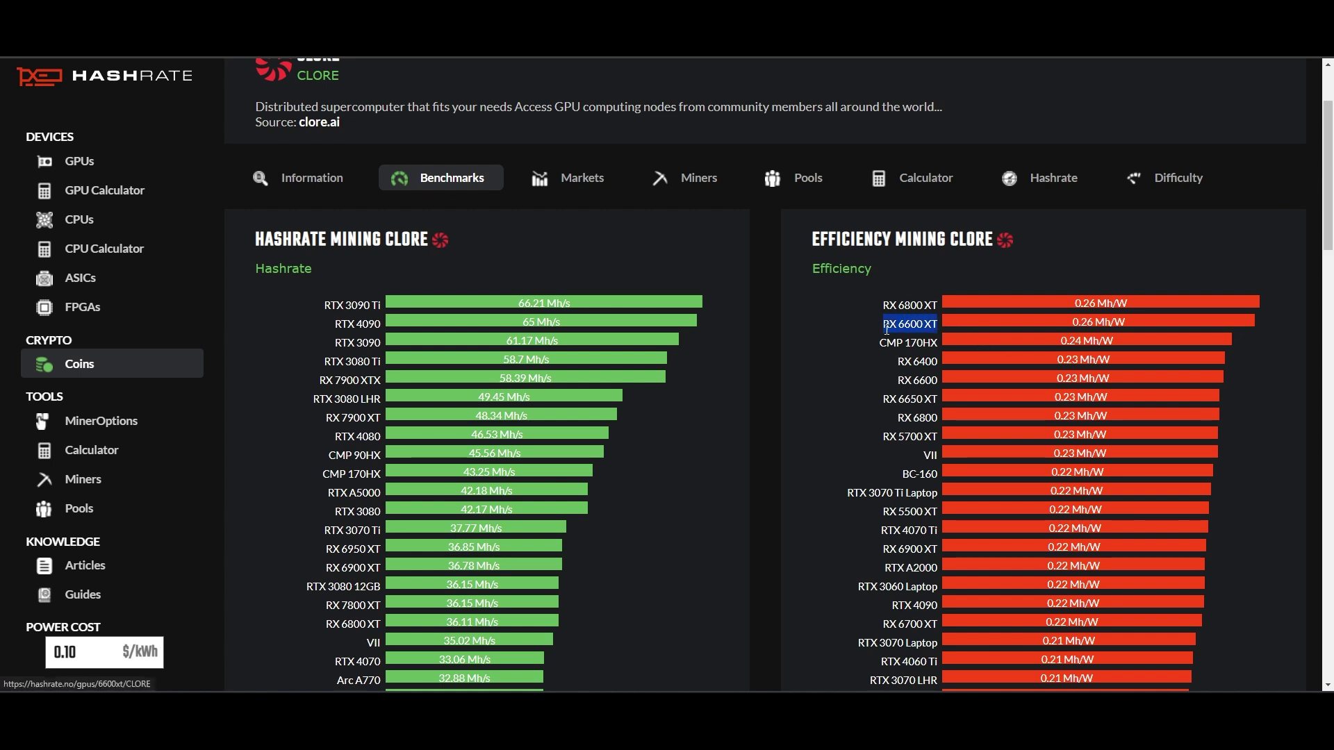
{"action": "left_click_drag", "start_coordinate": [874, 274], "coordinate": [825, 280]}
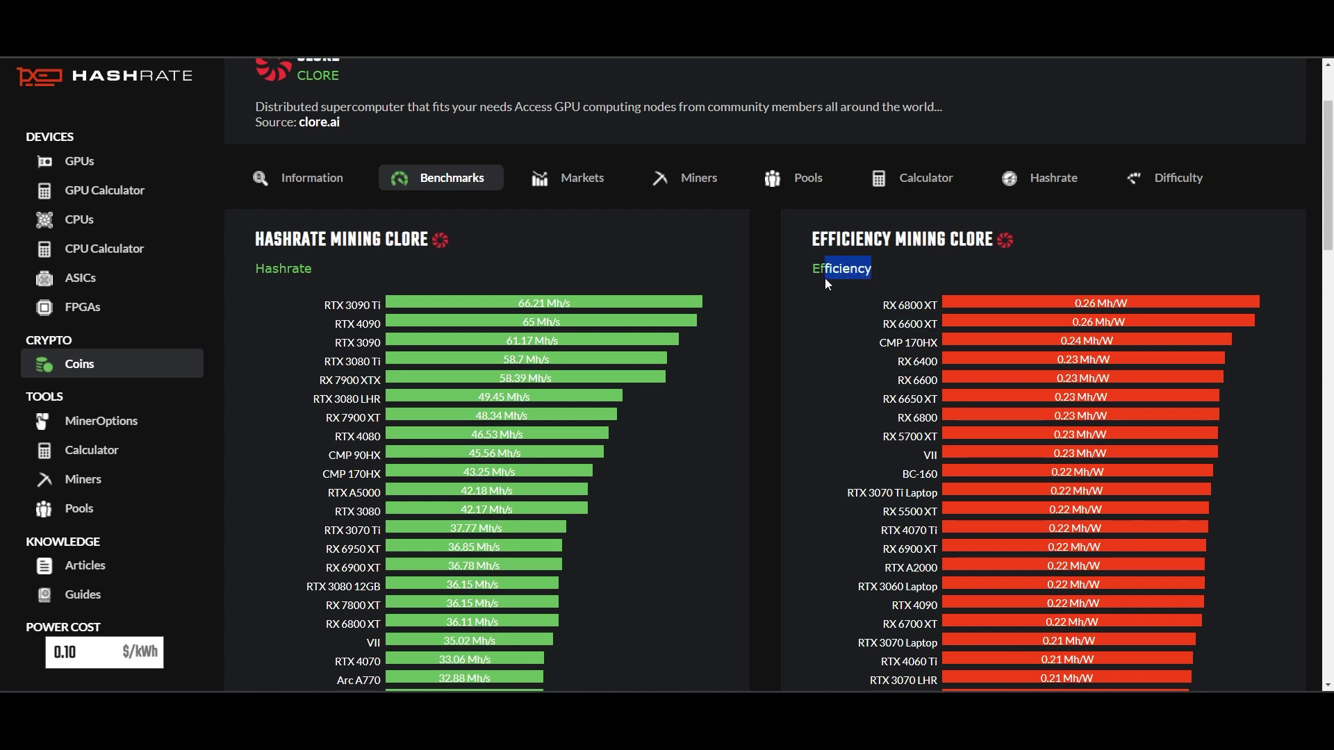
{"action": "left_click", "coordinate": [930, 270]}
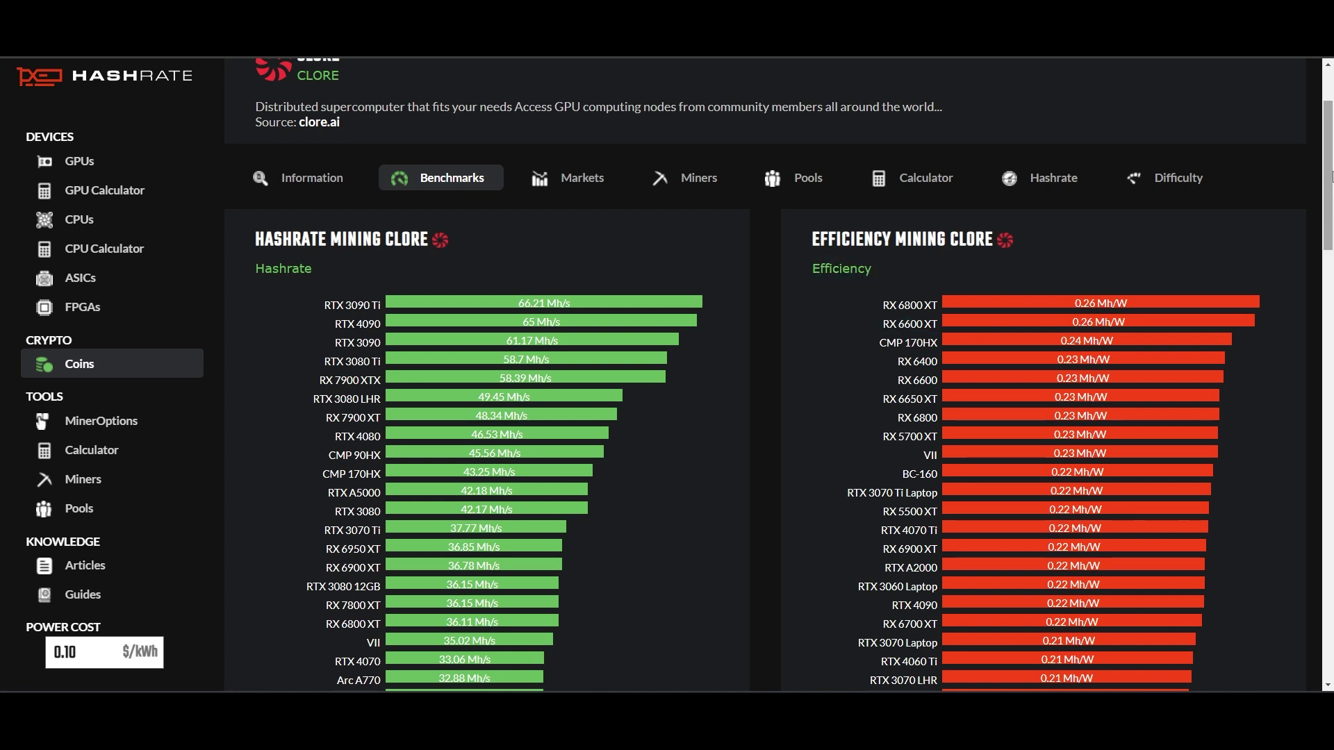
{"action": "left_click_drag", "start_coordinate": [1330, 178], "coordinate": [1330, 176]}
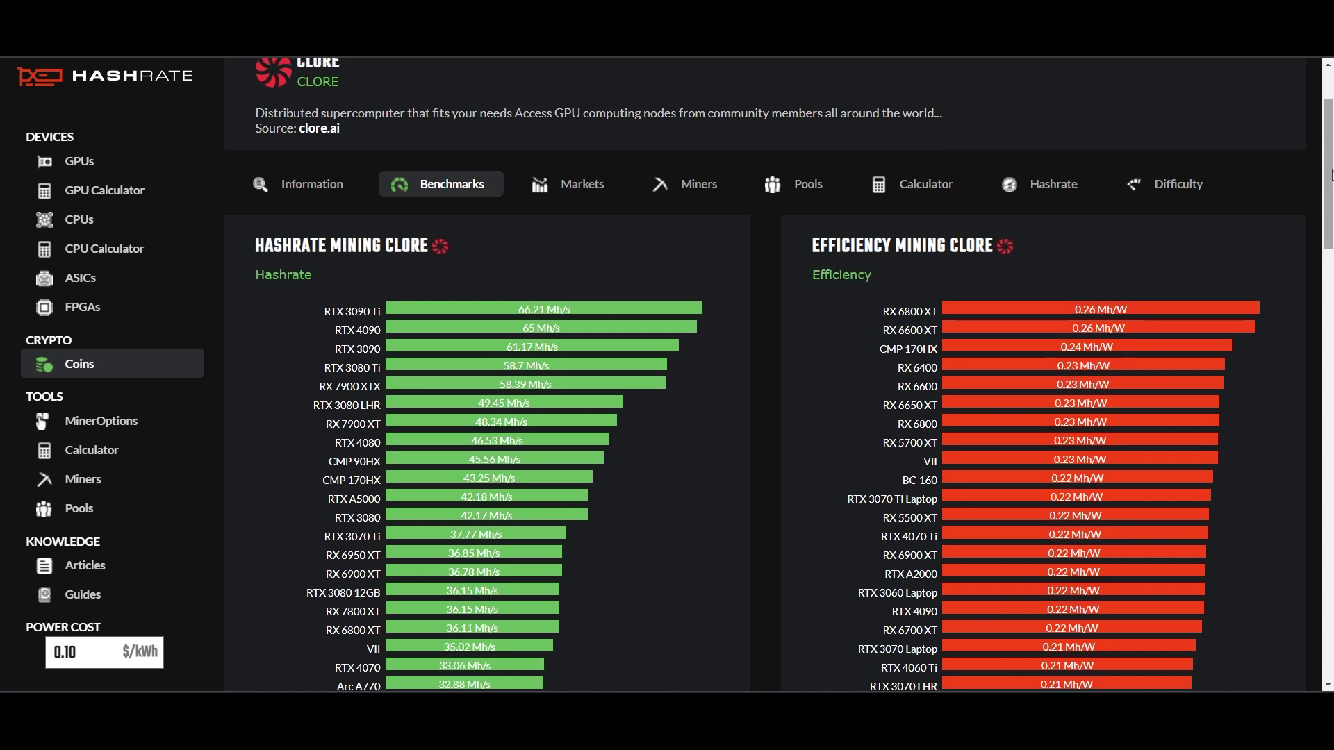
Open AI Power Grid's benchmarks and review the RX 6600 XT hashrate and efficiency rankings.
{"action": "left_click", "coordinate": [86, 371]}
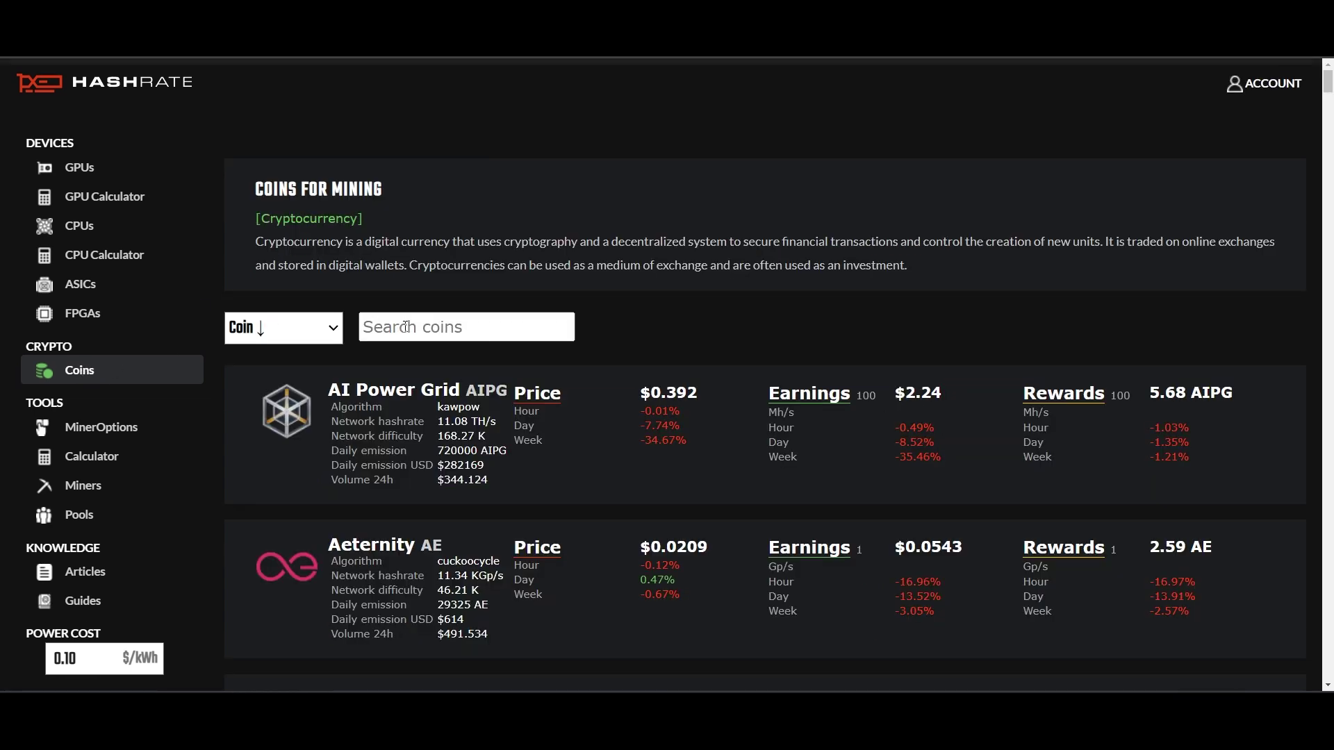
{"action": "left_click", "coordinate": [387, 402]}
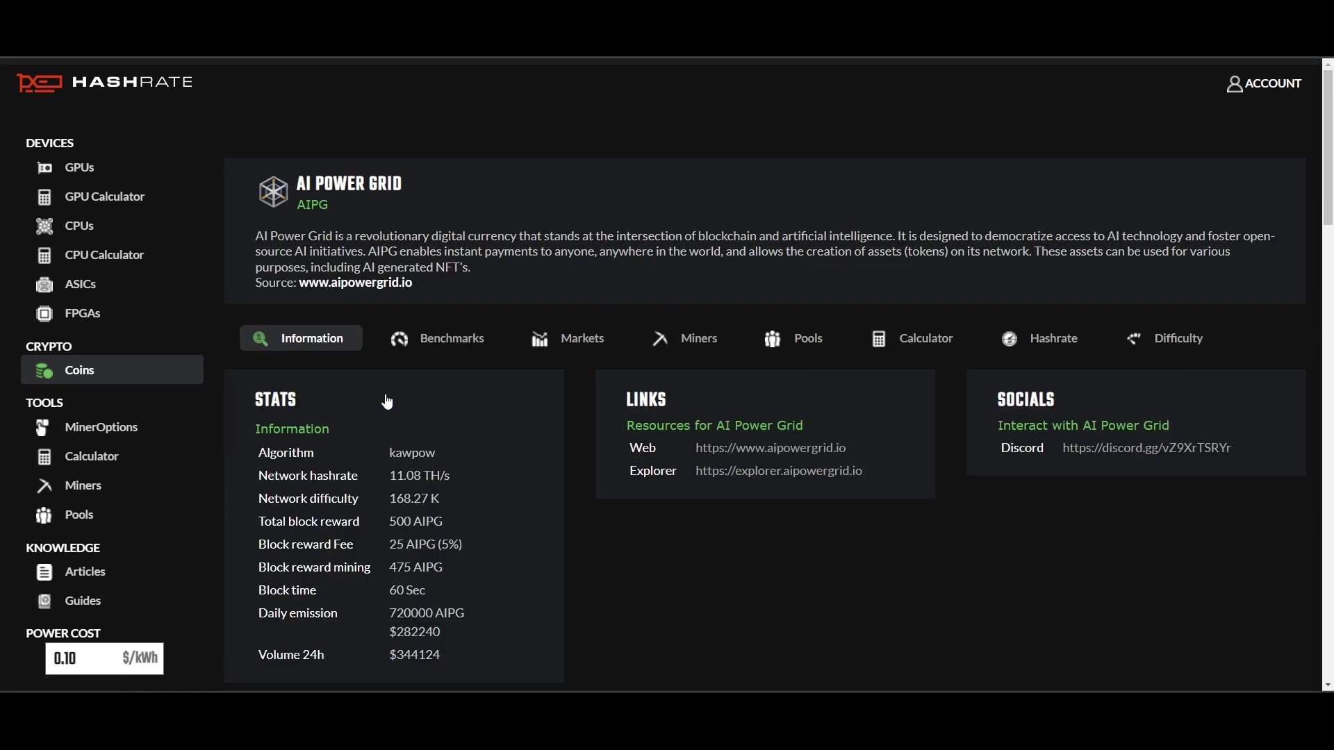
{"action": "left_click", "coordinate": [456, 343]}
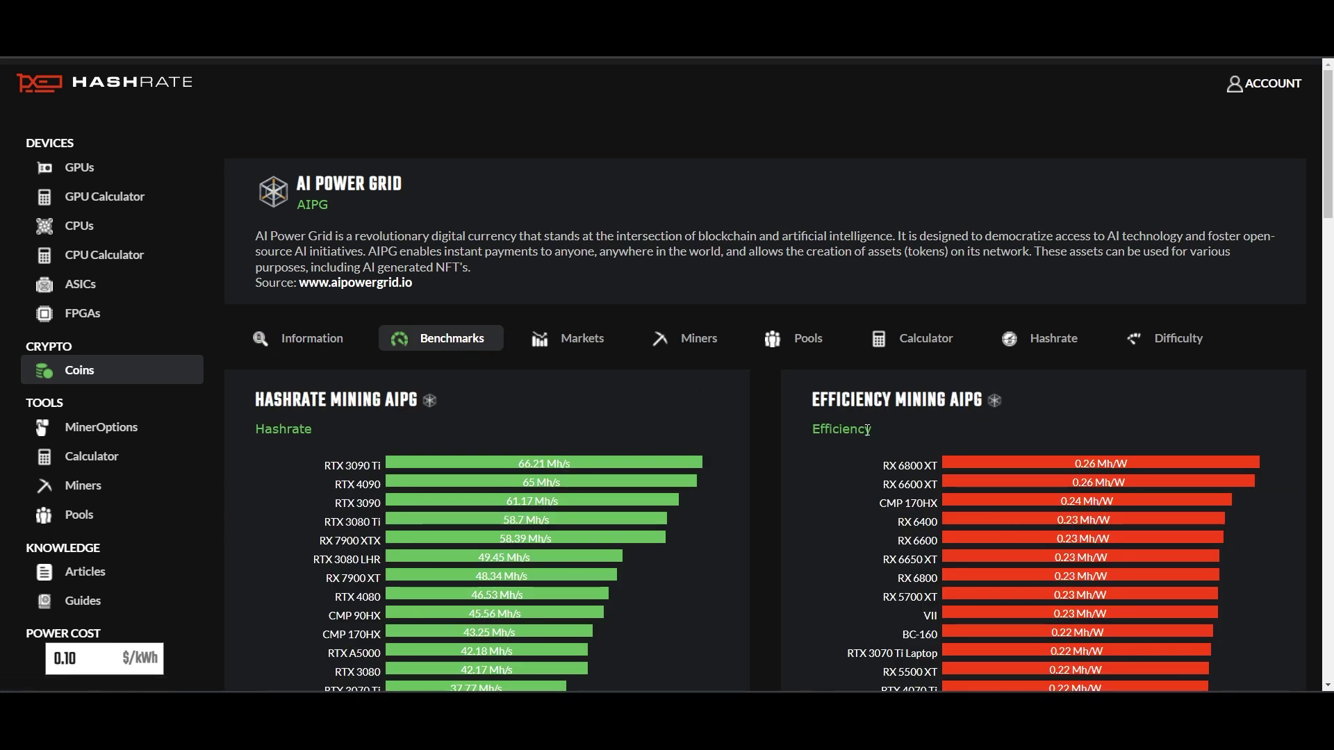
{"action": "left_click_drag", "start_coordinate": [943, 488], "coordinate": [885, 489]}
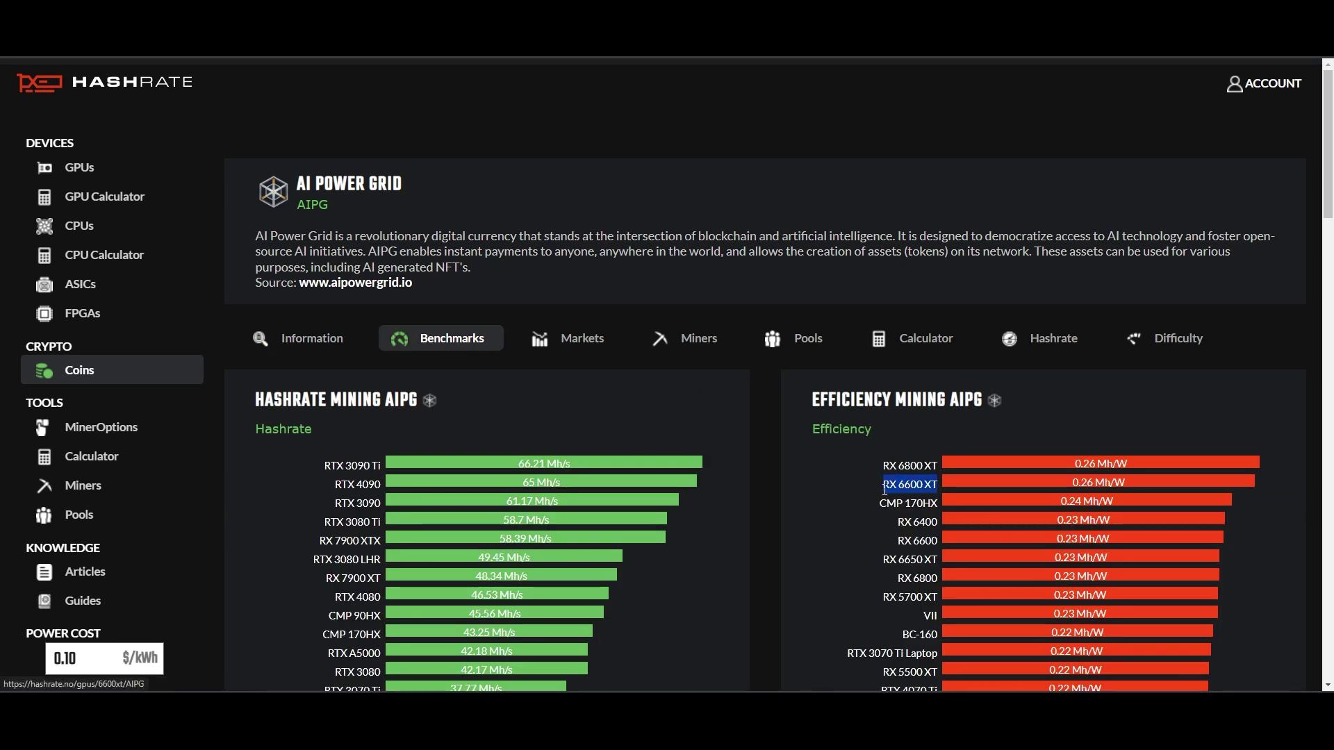
{"action": "left_click", "coordinate": [942, 490]}
{"action": "left_click_drag", "start_coordinate": [1328, 148], "coordinate": [1330, 213]}
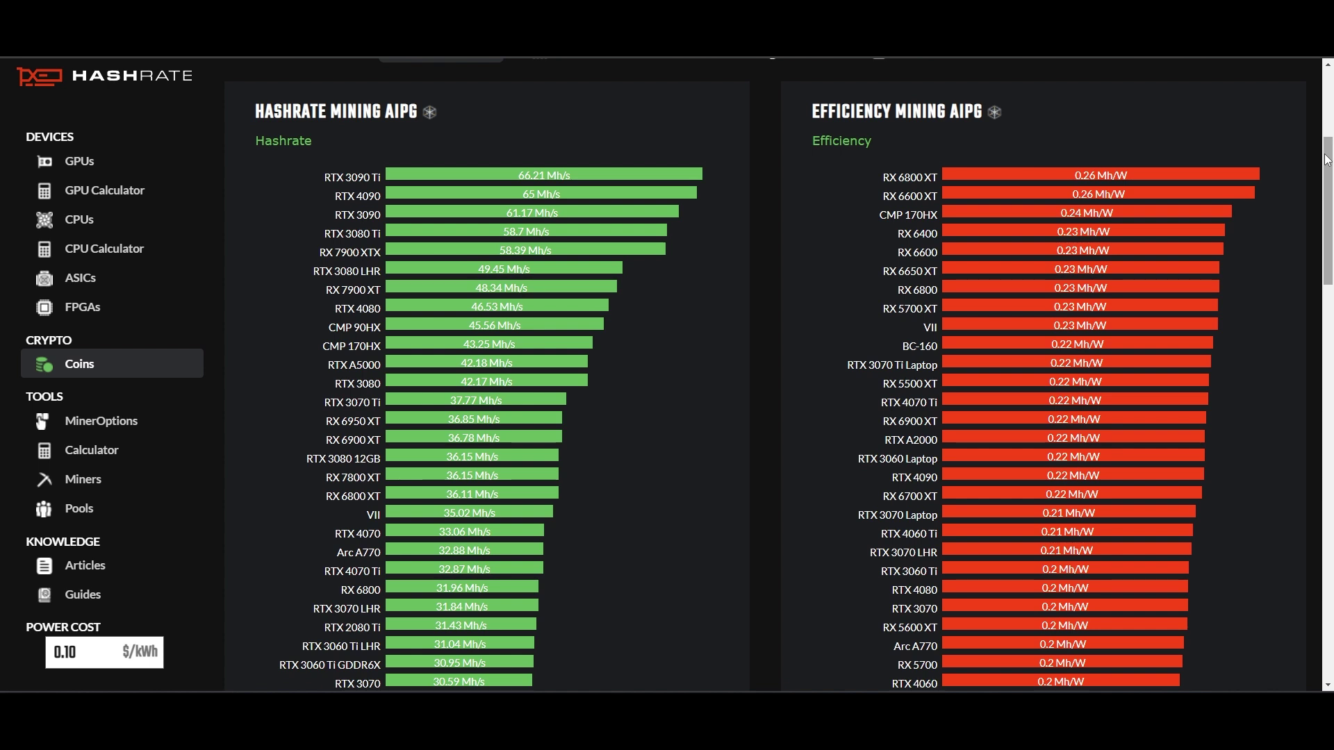
{"action": "mouse_move", "coordinate": [1330, 184]}
{"action": "left_mouse_down"}
{"action": "mouse_move", "coordinate": [1330, 159]}
{"action": "mouse_move", "coordinate": [1328, 198]}
{"action": "left_mouse_up"}
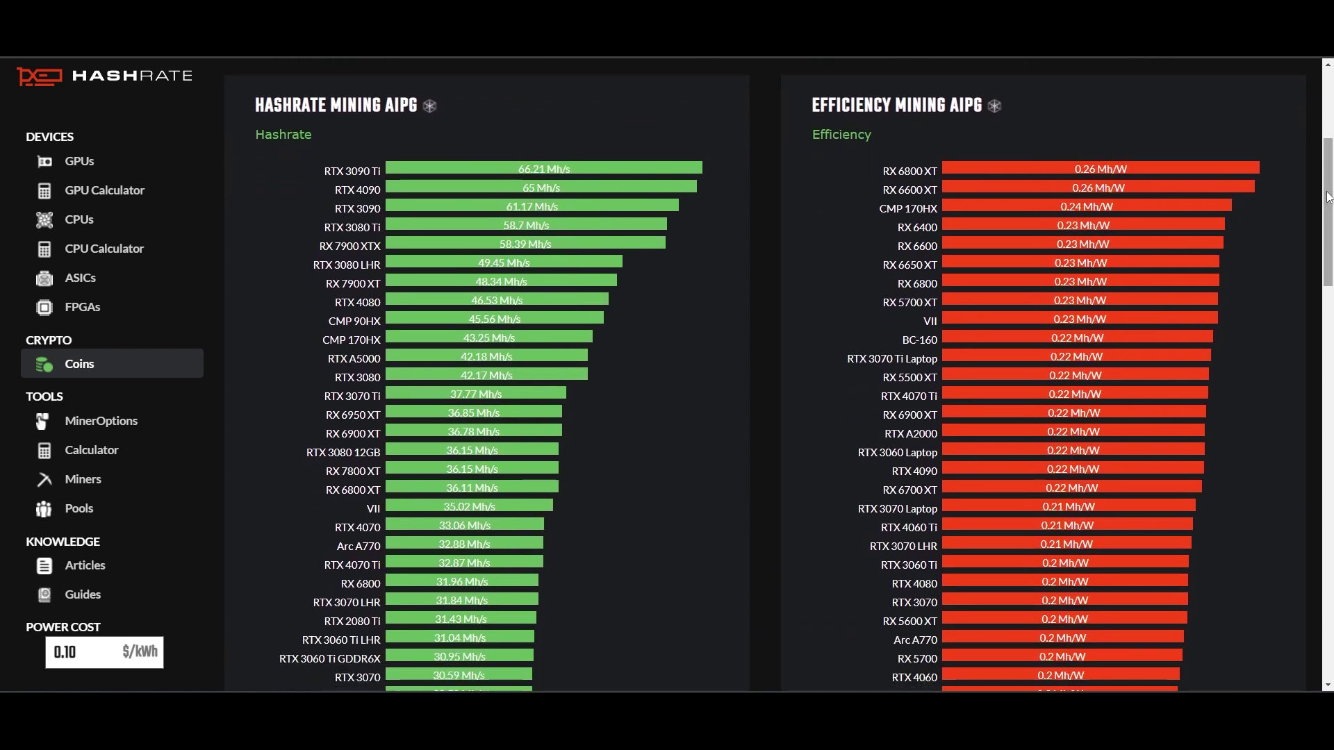
{"action": "scroll", "coordinate": [727, 205], "scroll_direction": "up", "scroll_amount": 1}
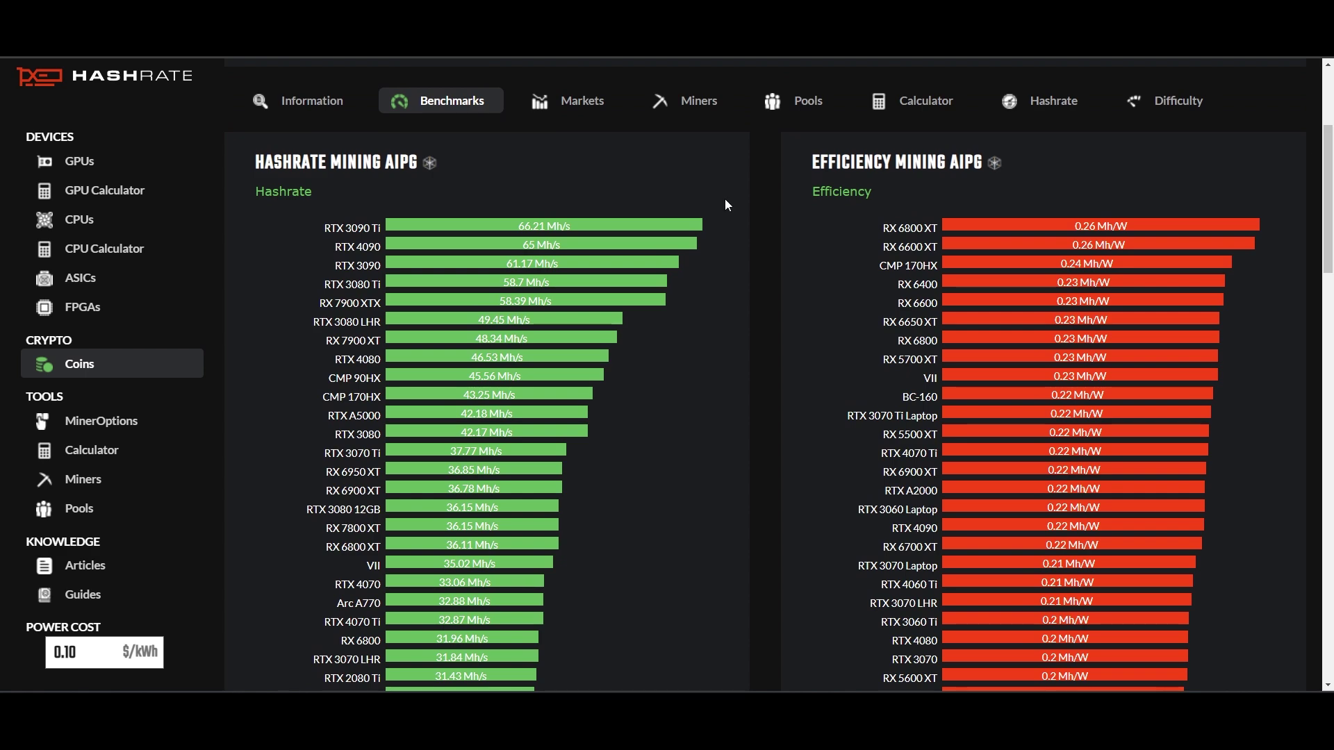
Search the GPU list for '6600' and open the AMD RX 6600 XT page.
{"action": "left_click", "coordinate": [93, 171]}
{"action": "left_click", "coordinate": [310, 371]}
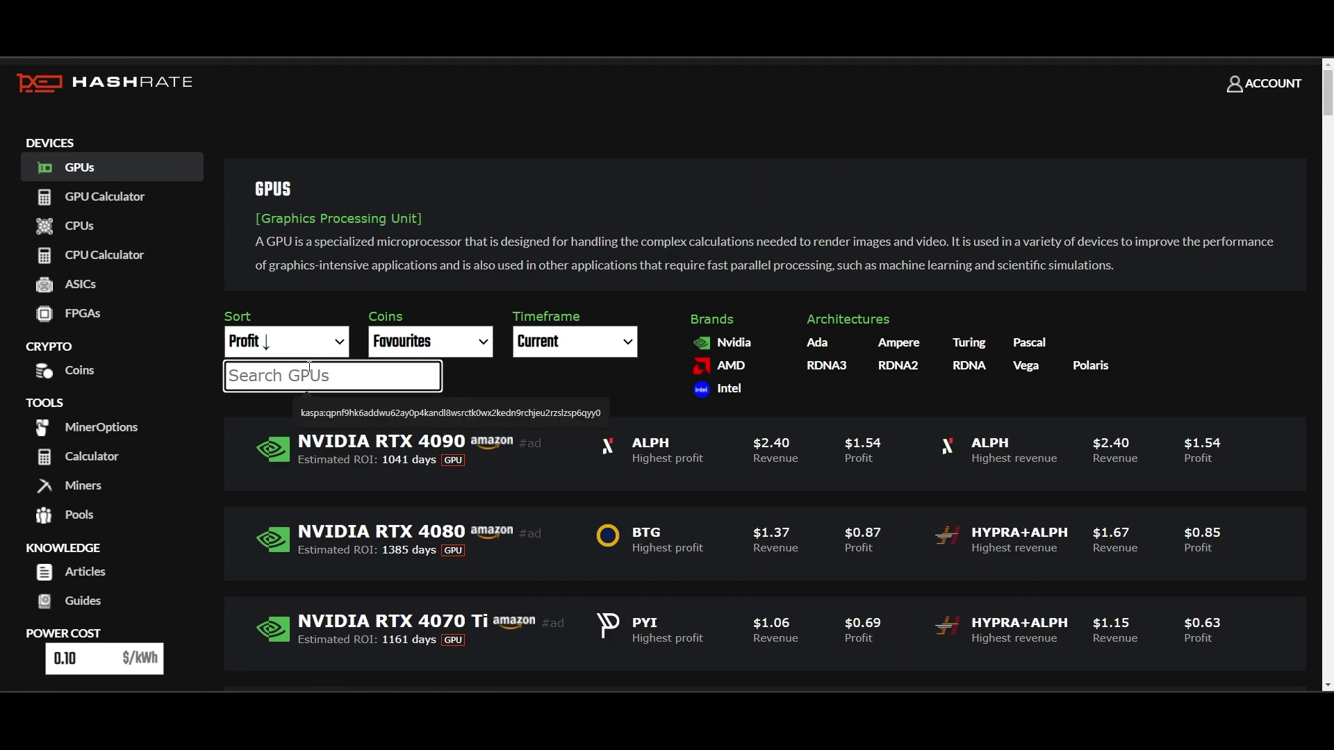
{"action": "type", "text": "6600"}
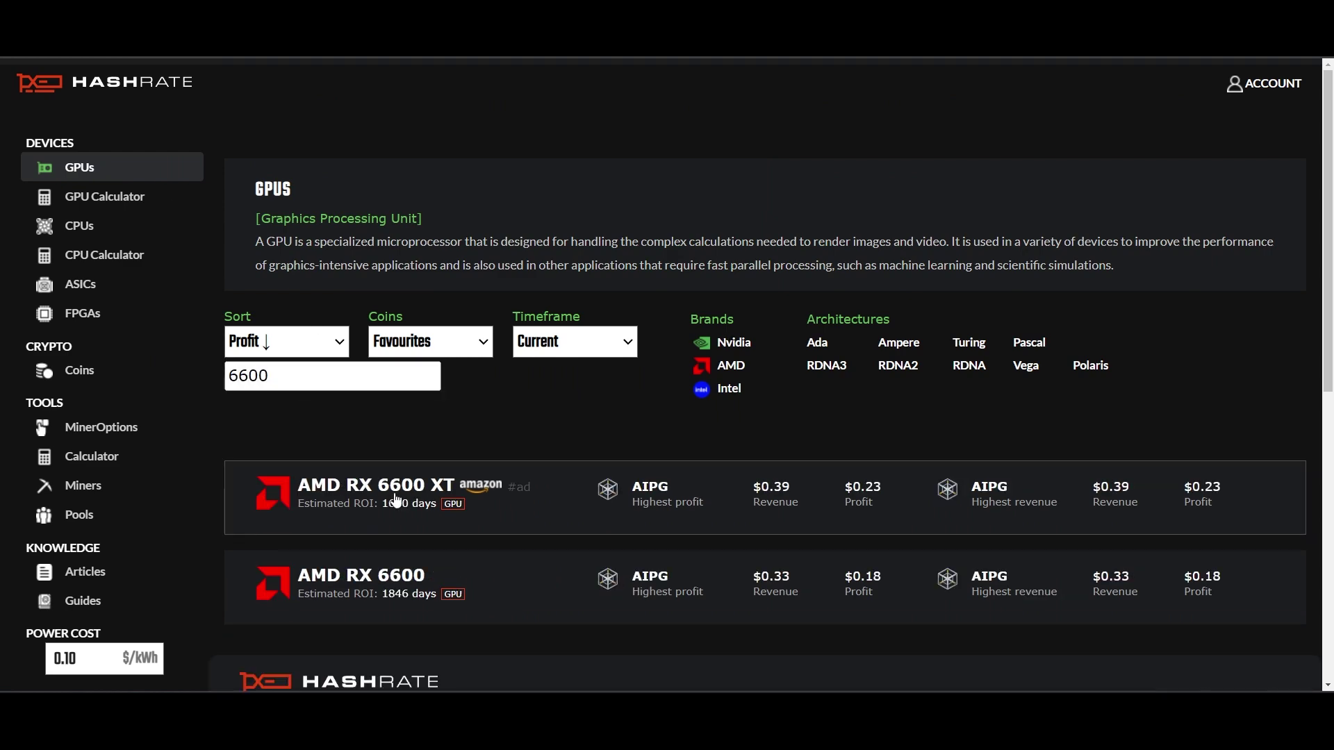
{"action": "left_click", "coordinate": [396, 500]}
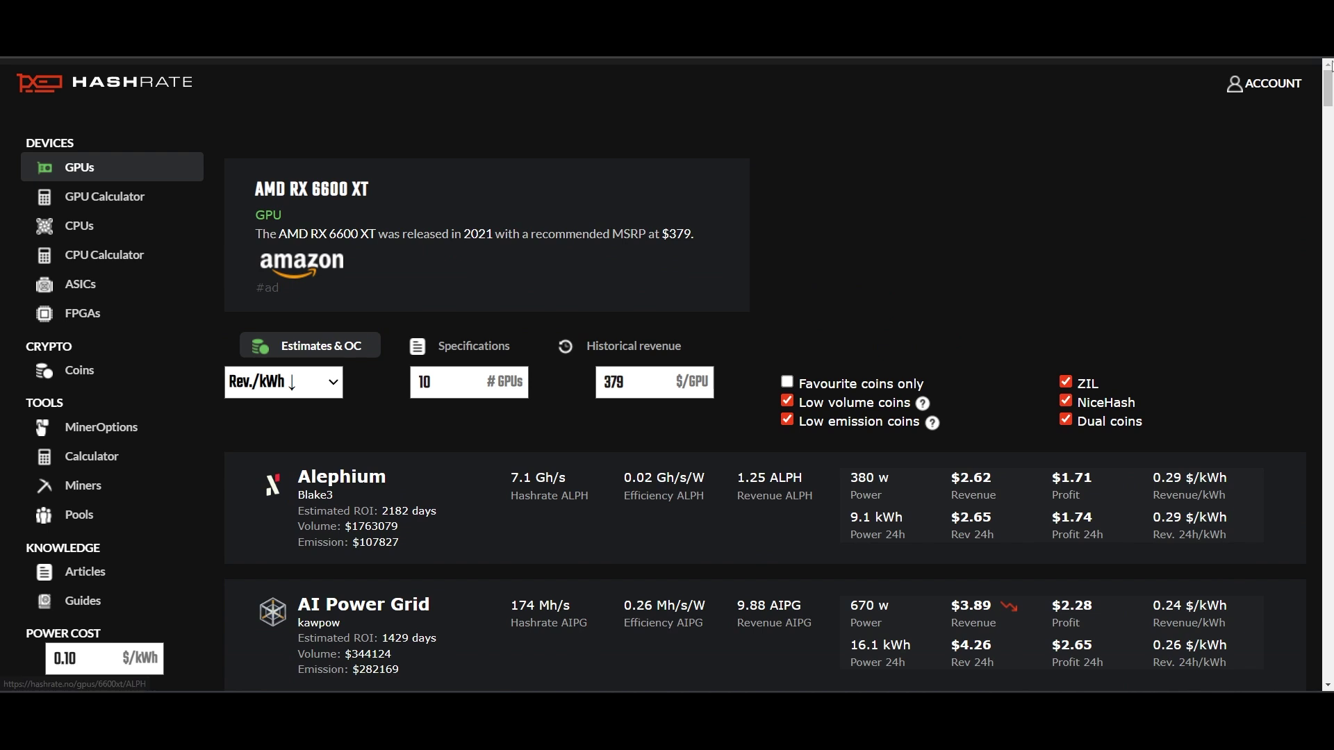
{"action": "left_click_drag", "start_coordinate": [1328, 90], "coordinate": [1320, 162]}
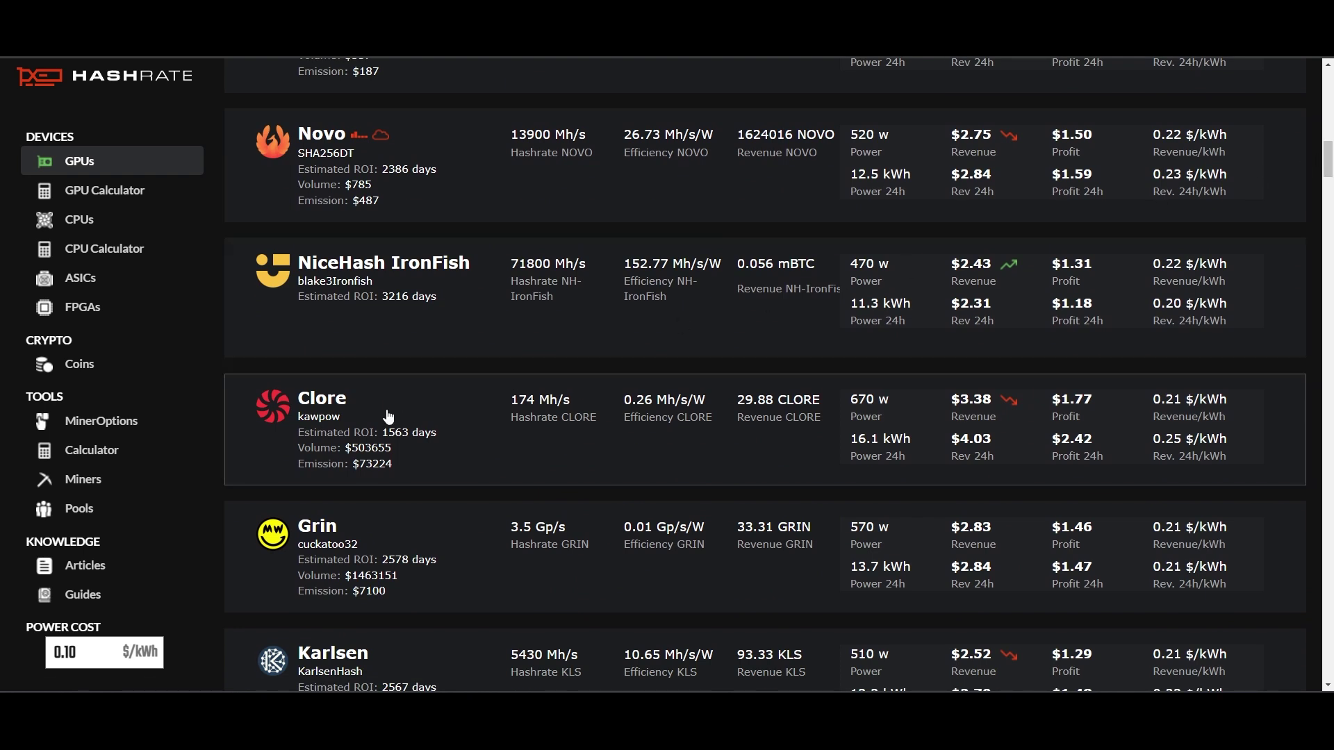
Open its Clore page and highlight the Medium overclock: 1350 MHz core, 1050 MHz memory, 675 mV.
{"action": "left_click", "coordinate": [335, 428]}
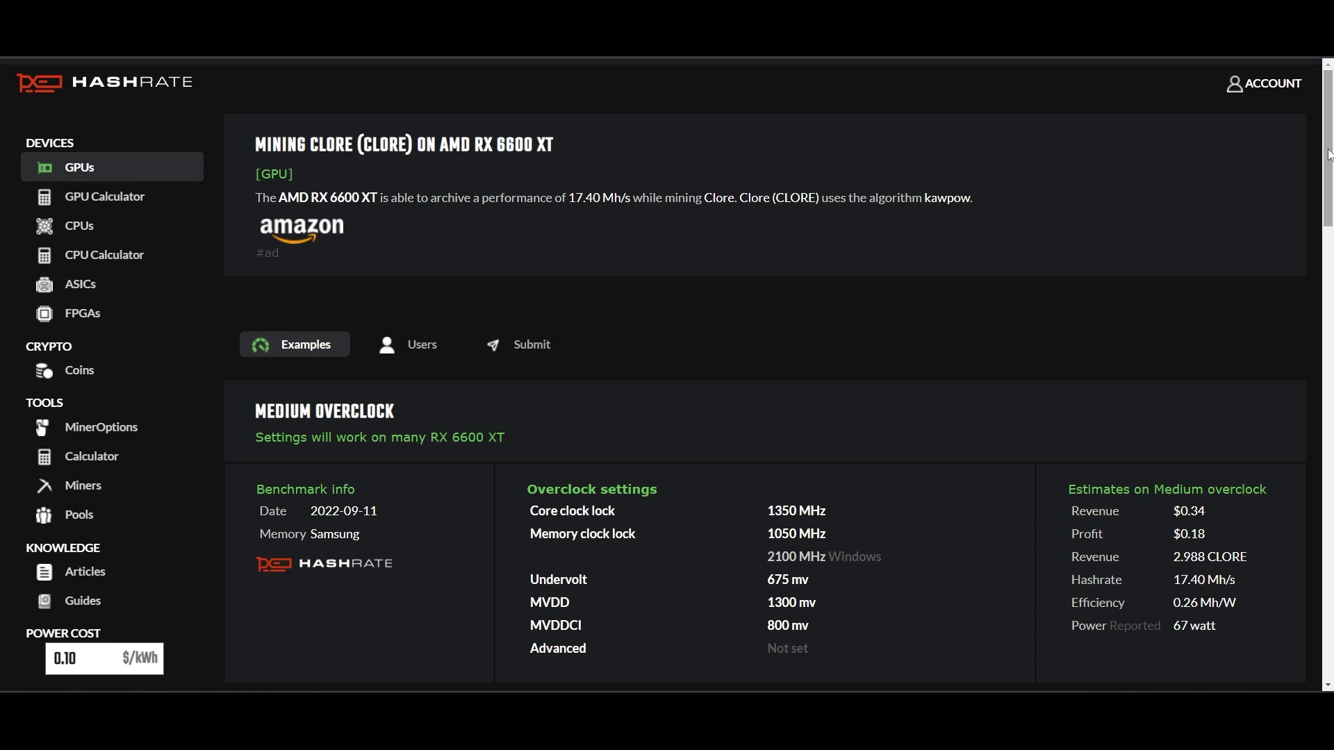
{"action": "left_click_drag", "start_coordinate": [1325, 162], "coordinate": [1329, 178]}
{"action": "left_click_drag", "start_coordinate": [768, 415], "coordinate": [823, 533]}
{"action": "left_click", "coordinate": [833, 510]}
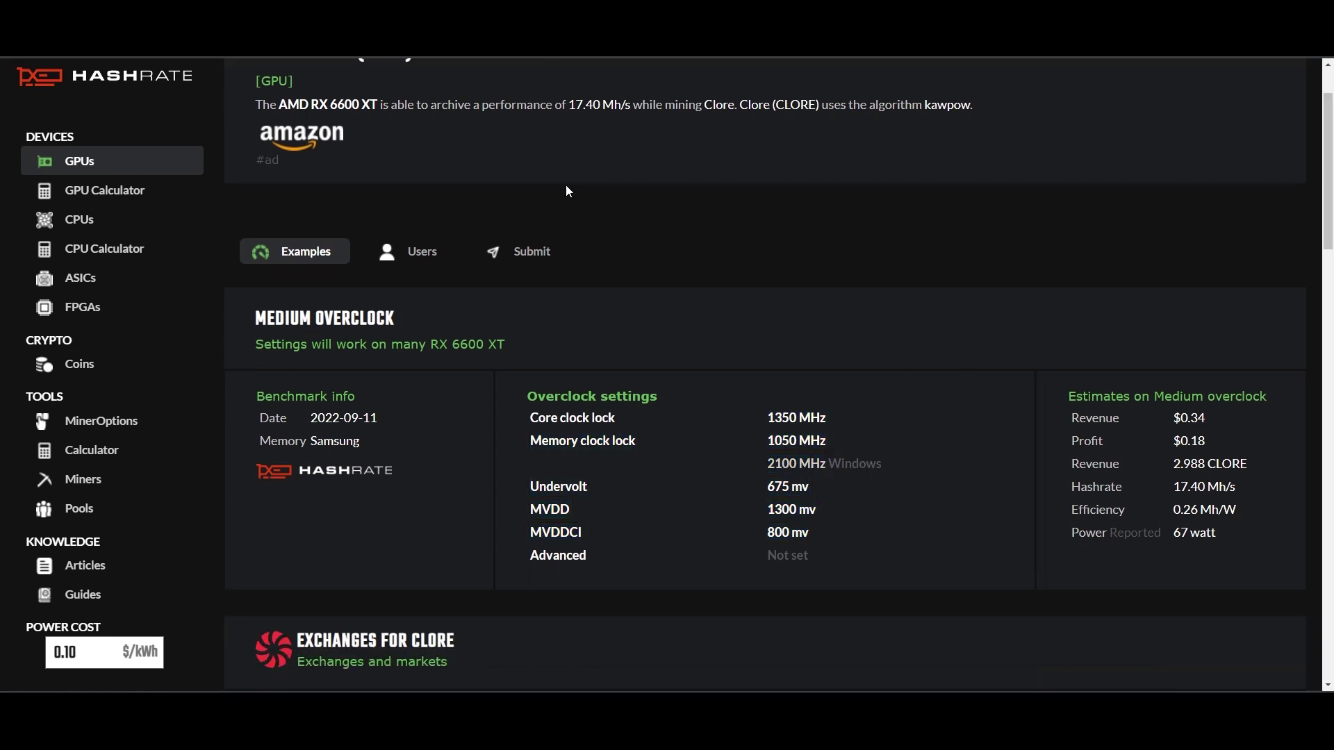
{"action": "left_click", "coordinate": [427, 265]}
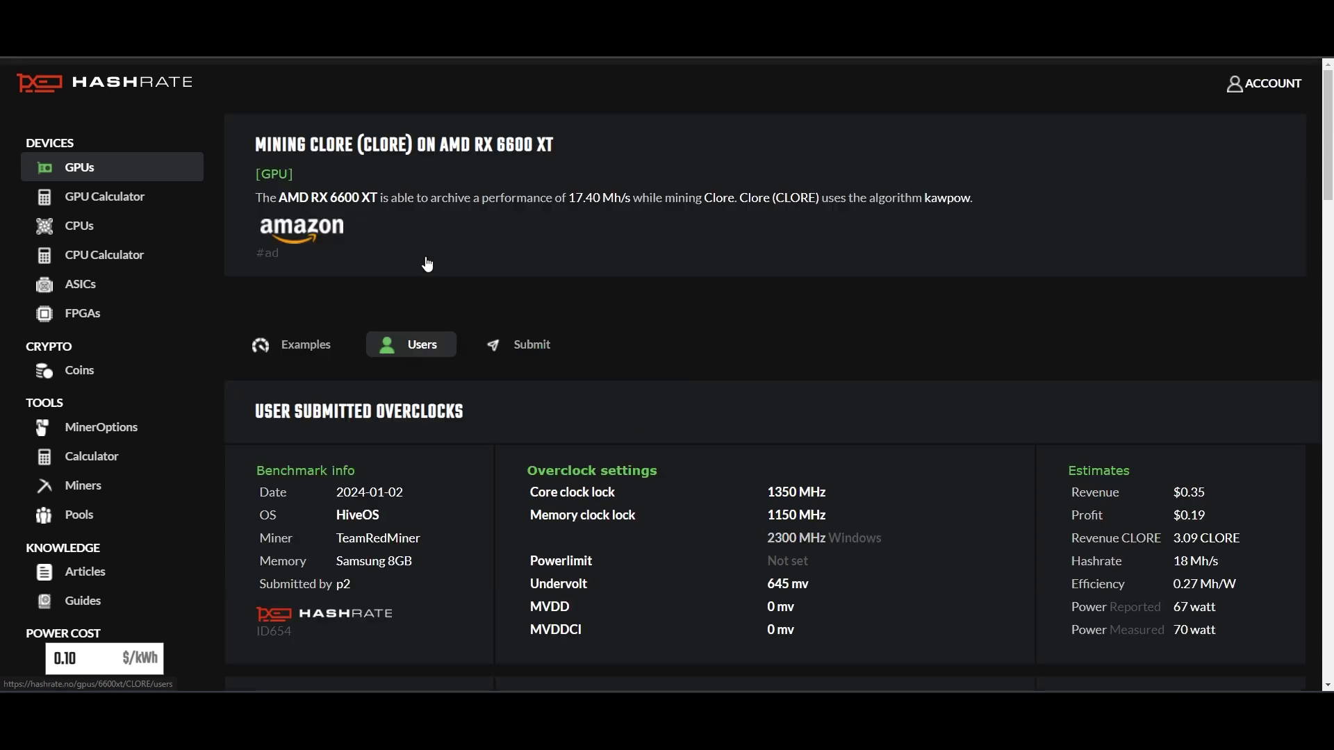
{"action": "left_click_drag", "start_coordinate": [1330, 143], "coordinate": [1318, 211]}
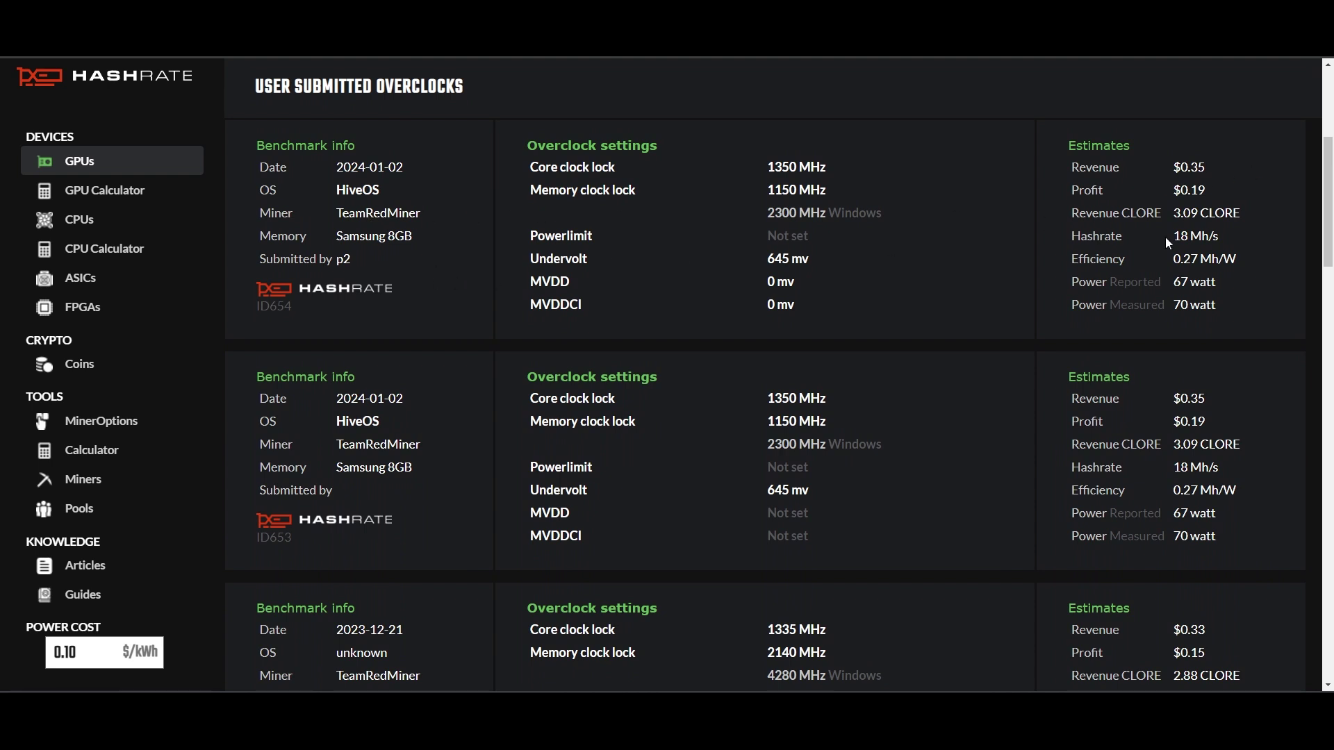
{"action": "double_click", "coordinate": [1183, 237]}
{"action": "left_click", "coordinate": [1184, 236]}
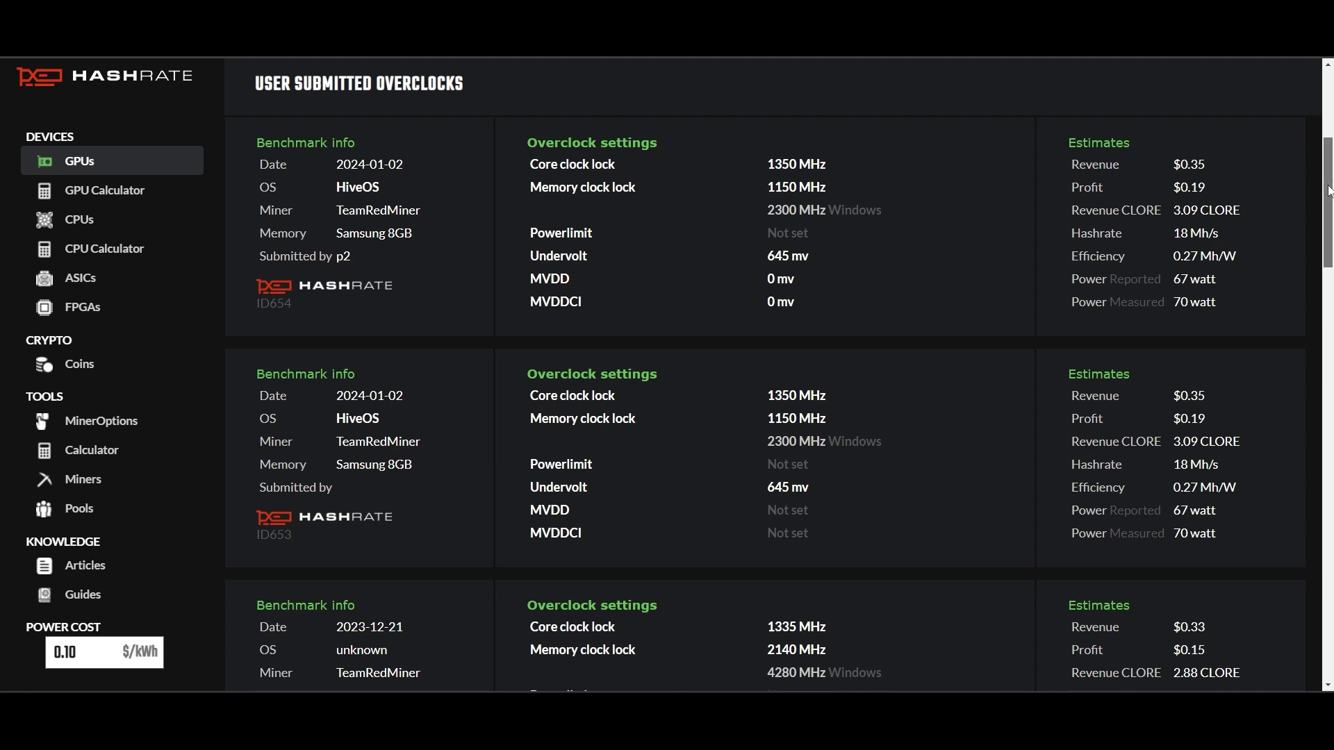
{"action": "left_click_drag", "start_coordinate": [1328, 190], "coordinate": [1328, 200]}
{"action": "double_click", "coordinate": [1181, 416]}
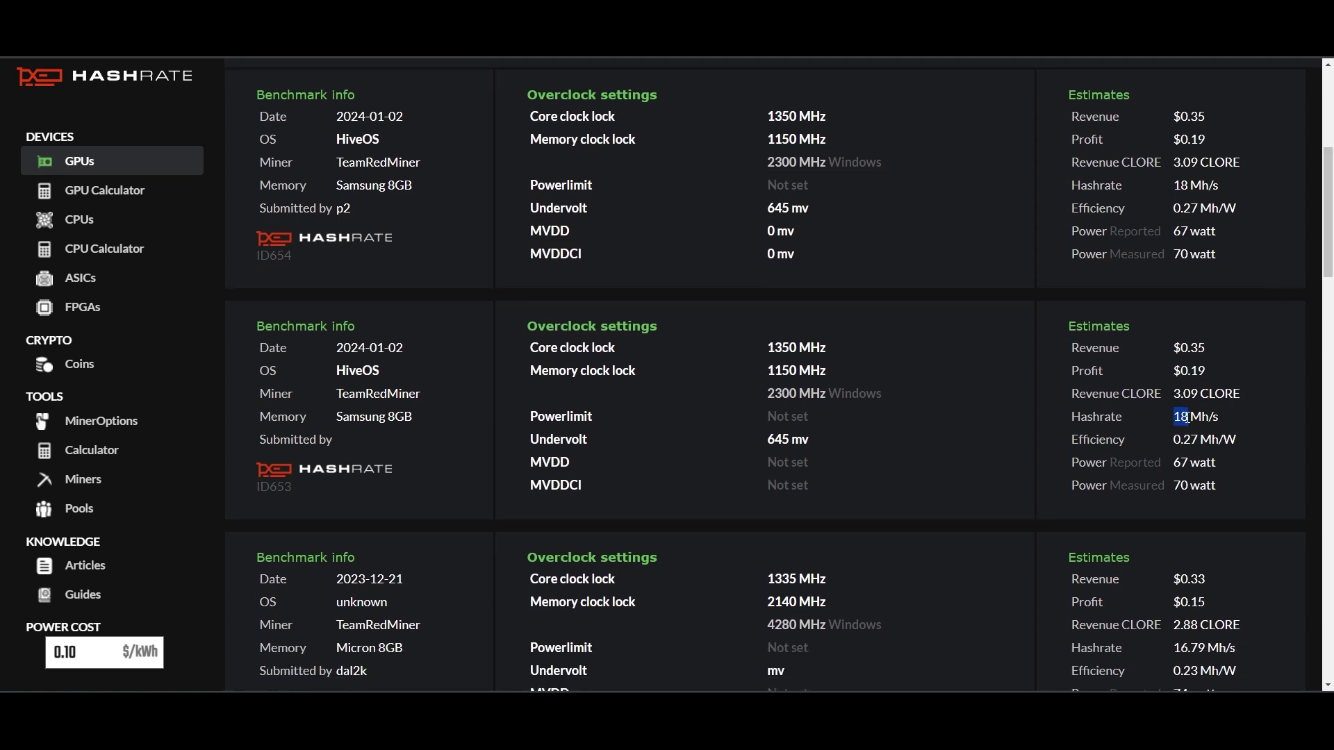
{"action": "left_click", "coordinate": [1182, 415]}
{"action": "left_click_drag", "start_coordinate": [1318, 275], "coordinate": [1318, 266]}
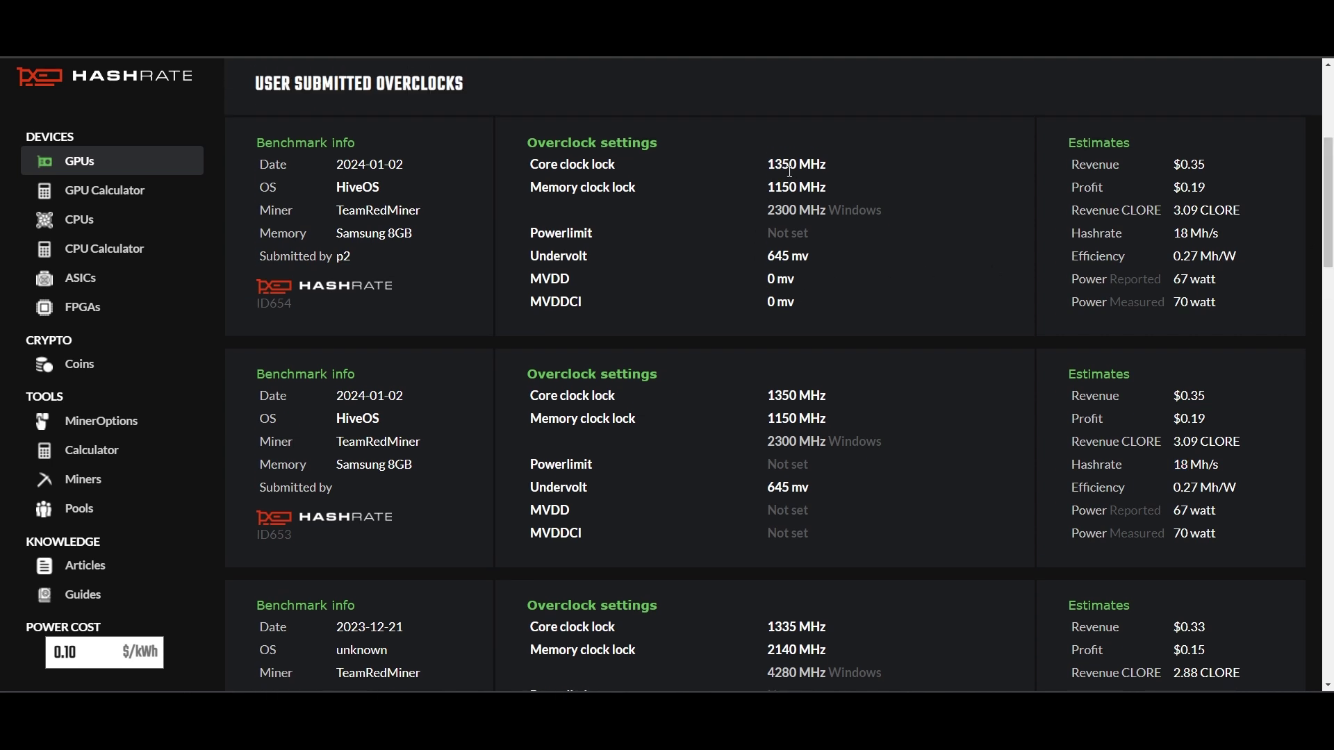
{"action": "left_click_drag", "start_coordinate": [1329, 202], "coordinate": [1329, 157]}
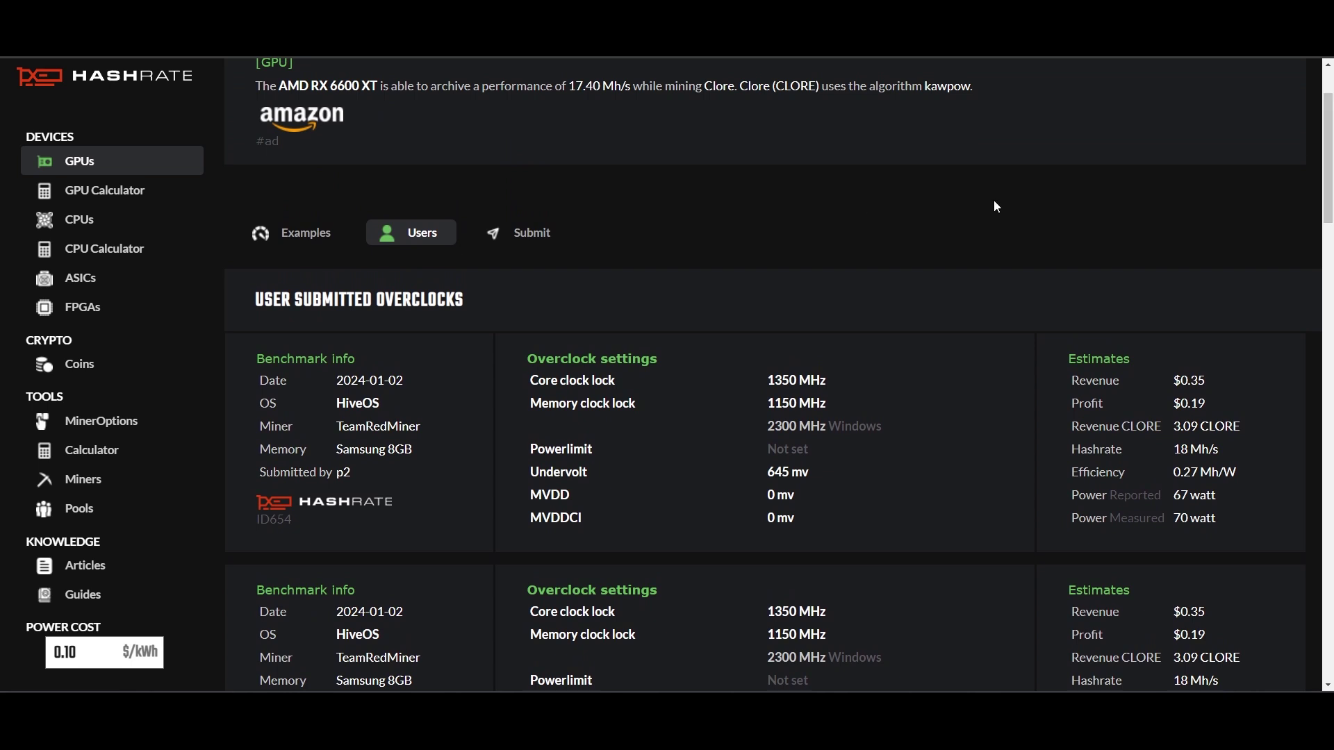
{"action": "left_click", "coordinate": [310, 245]}
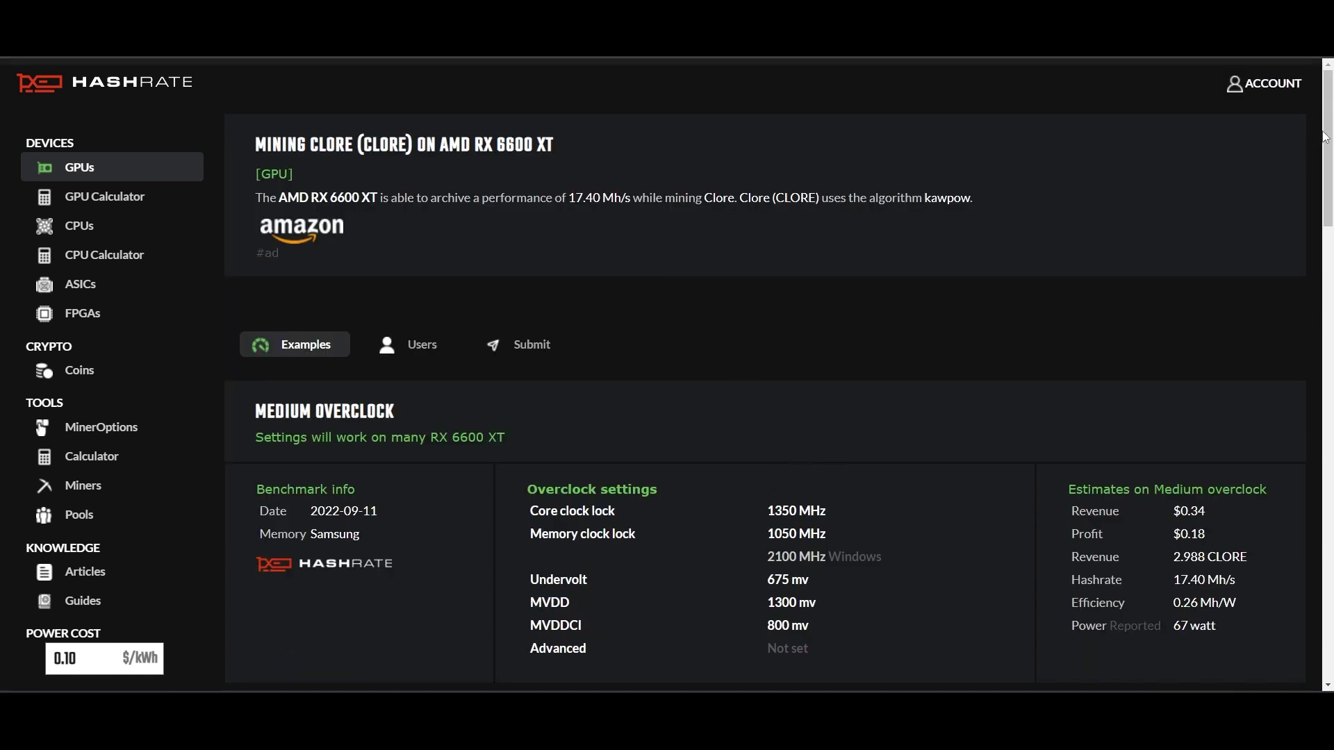
{"action": "left_click_drag", "start_coordinate": [1327, 136], "coordinate": [1327, 170]}
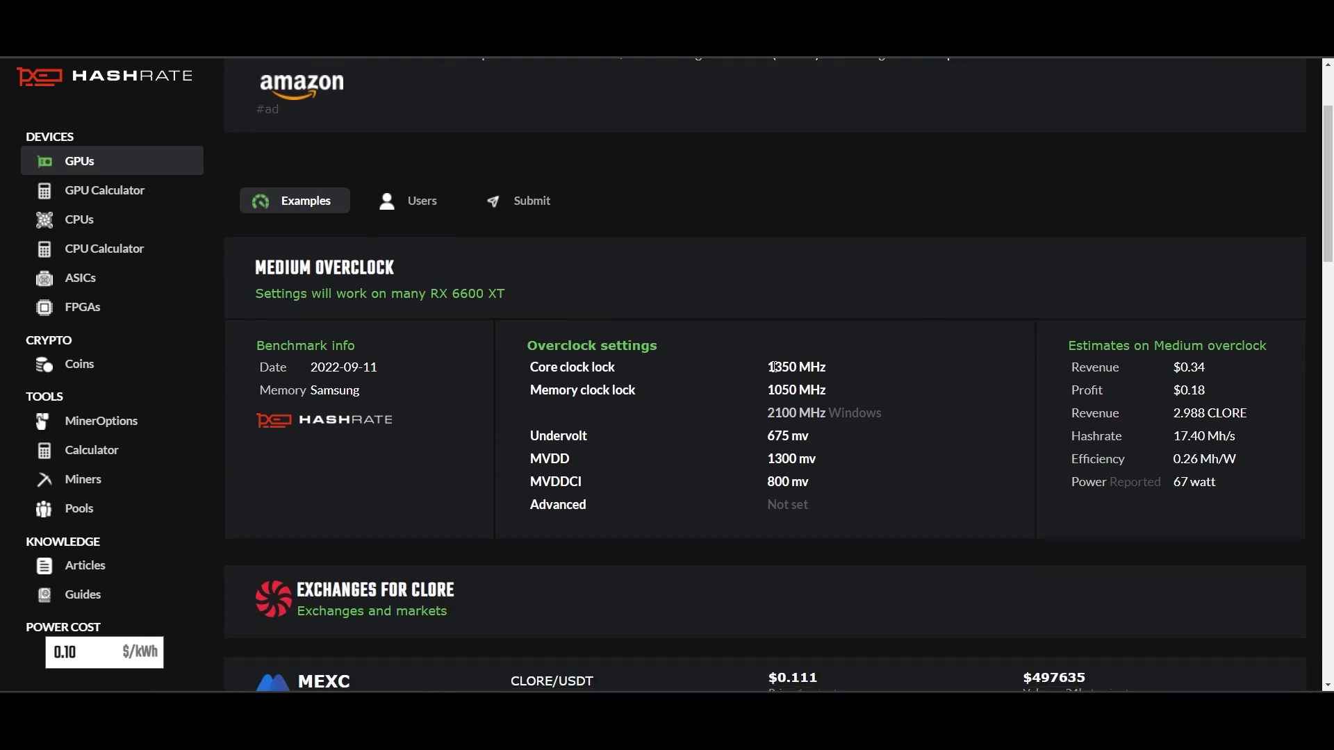
{"action": "left_click_drag", "start_coordinate": [773, 367], "coordinate": [819, 473]}
{"action": "left_click", "coordinate": [819, 477]}
Save the all-GPU Default Config overclock: 1350 MHz core, 1050 MHz memory, 100 W power limit.
{"action": "left_click", "coordinate": [906, 43]}
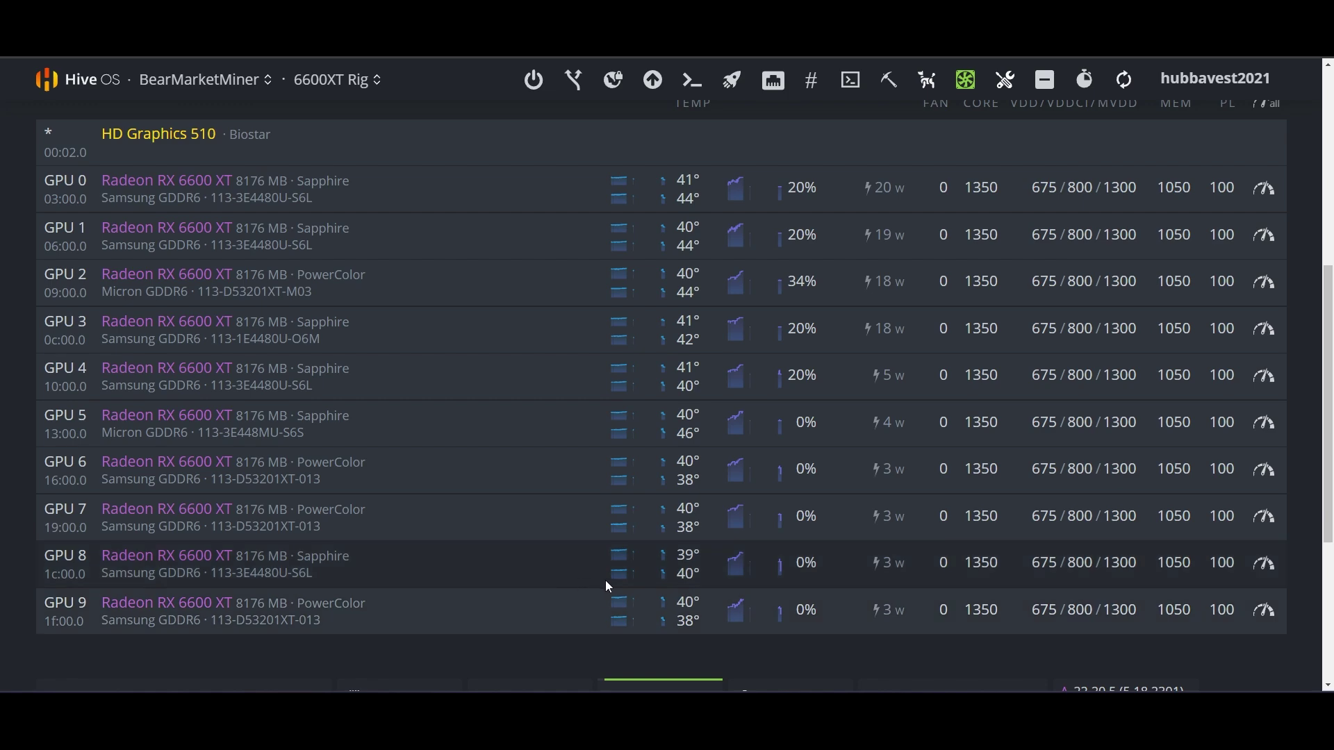
{"action": "scroll", "coordinate": [1261, 120], "scroll_direction": "up", "scroll_amount": 1}
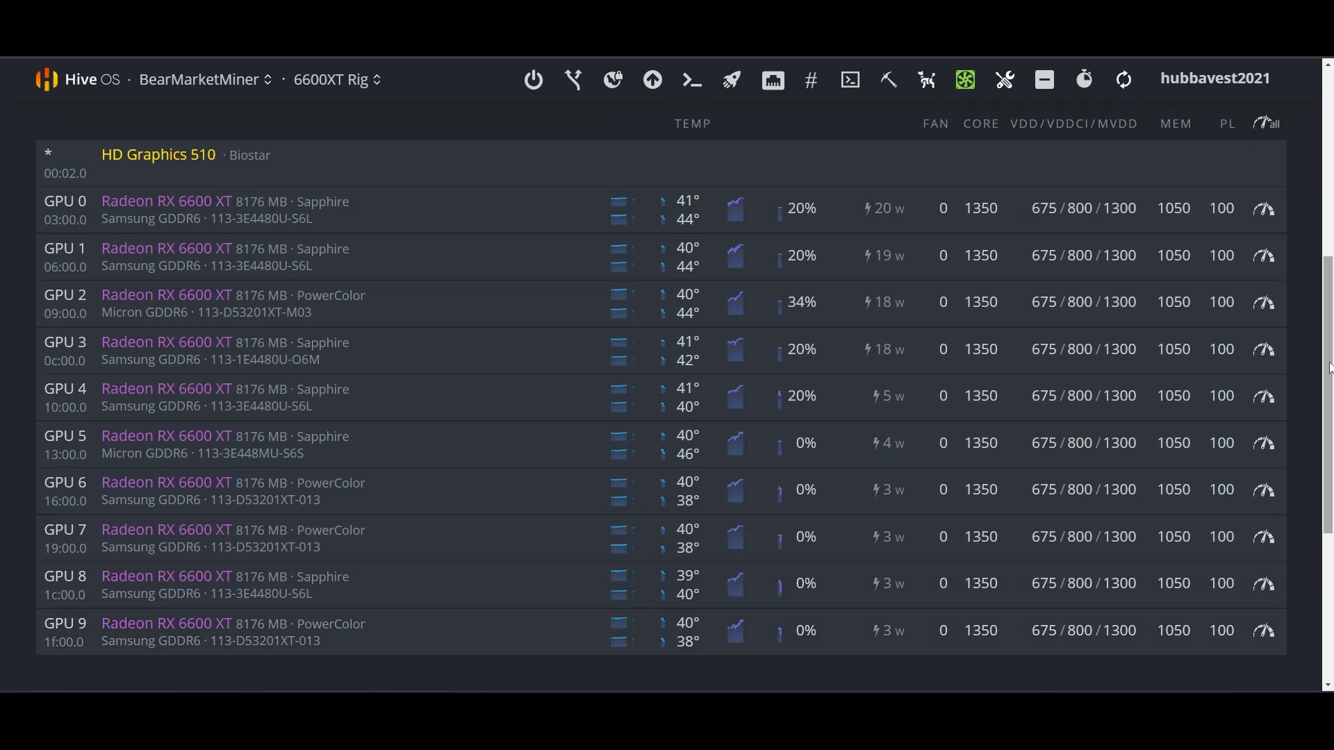
{"action": "left_click", "coordinate": [1269, 128]}
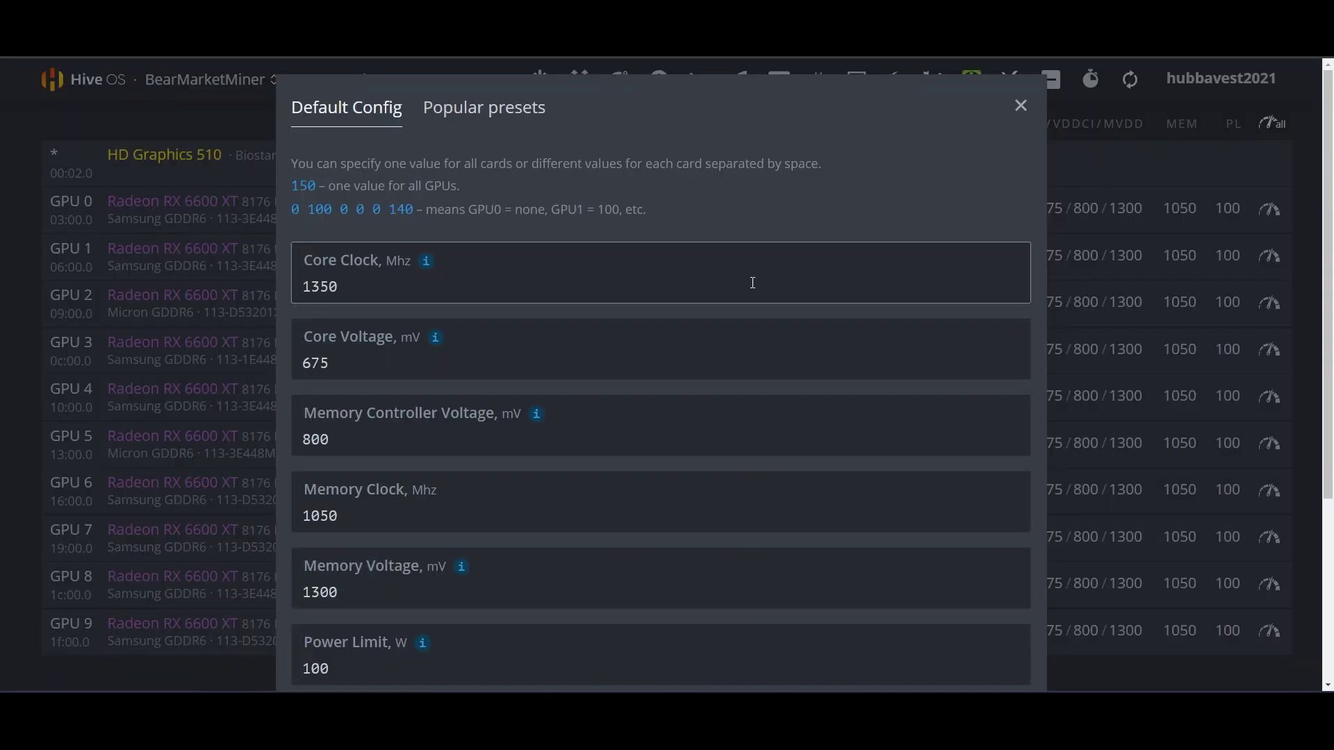
{"action": "scroll", "coordinate": [864, 301], "scroll_direction": "down", "scroll_amount": 2}
{"action": "left_click", "coordinate": [374, 176]}
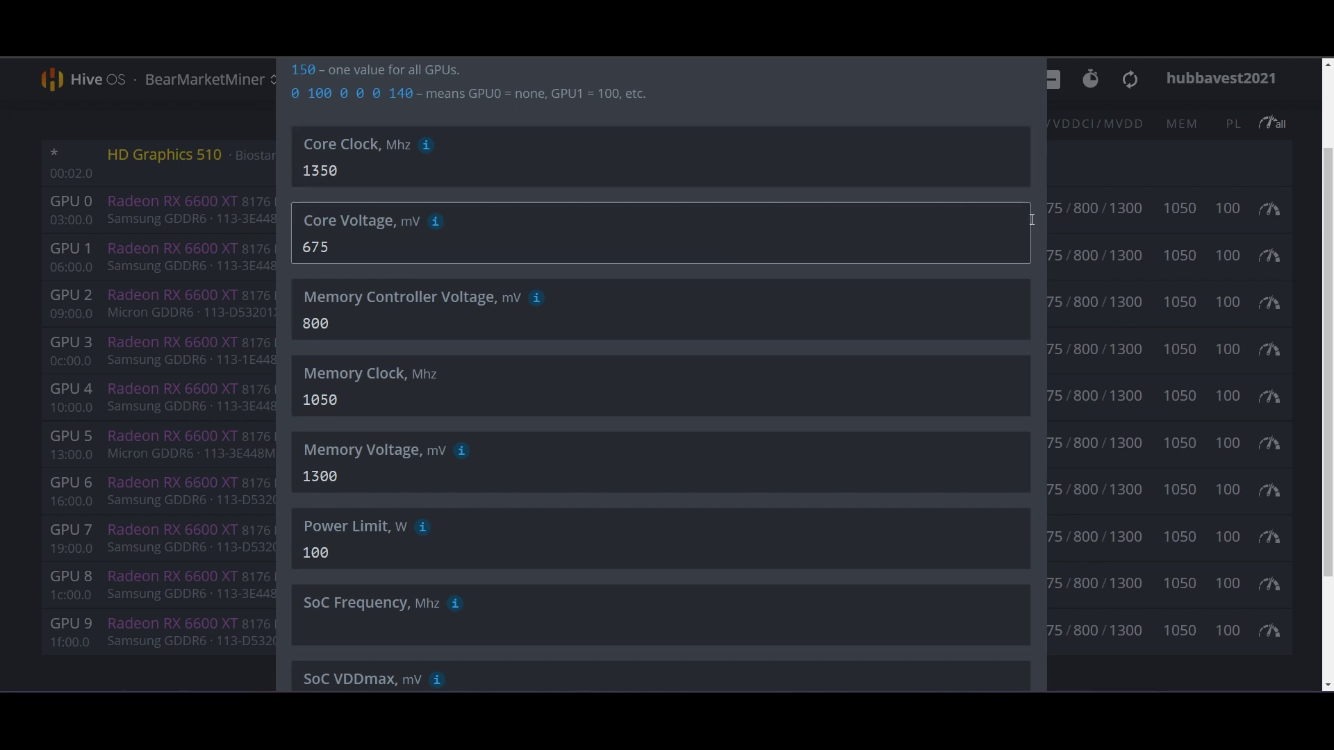
{"action": "scroll", "coordinate": [1039, 240], "scroll_direction": "down", "scroll_amount": 3}
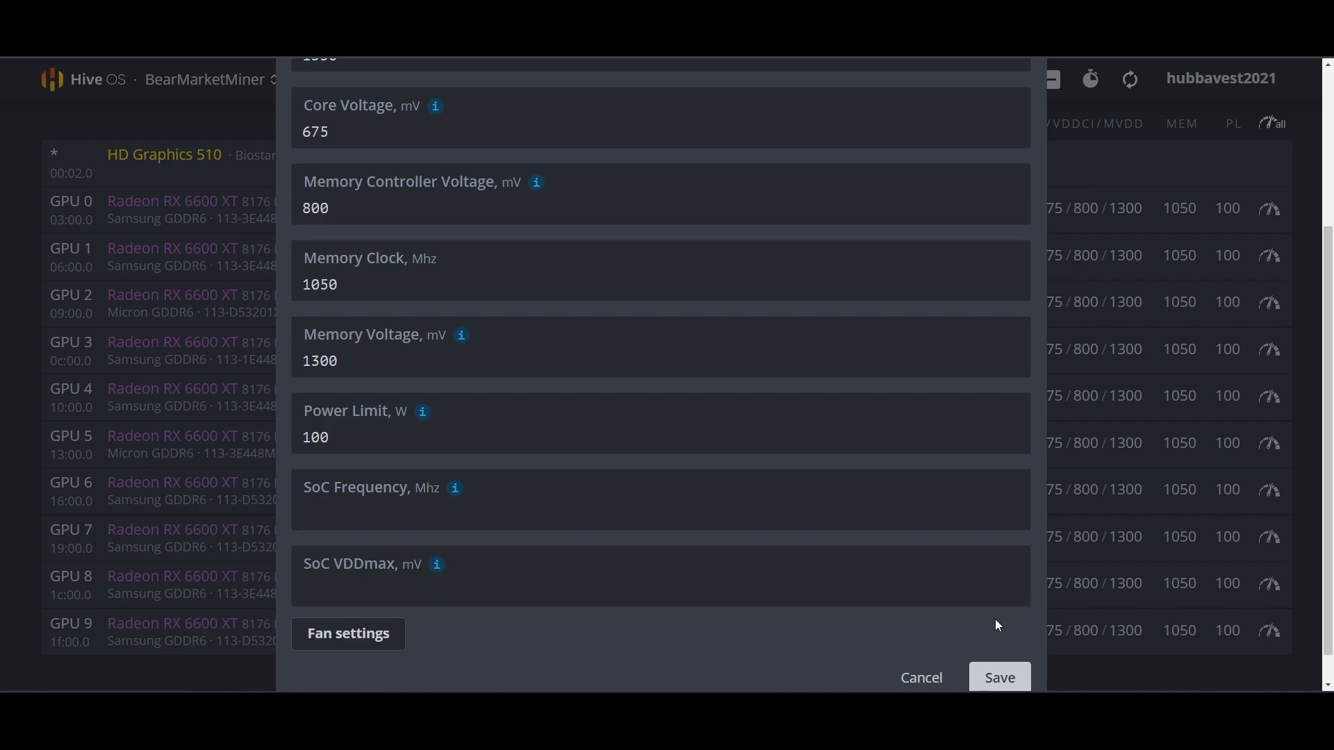
{"action": "left_click", "coordinate": [1000, 677]}
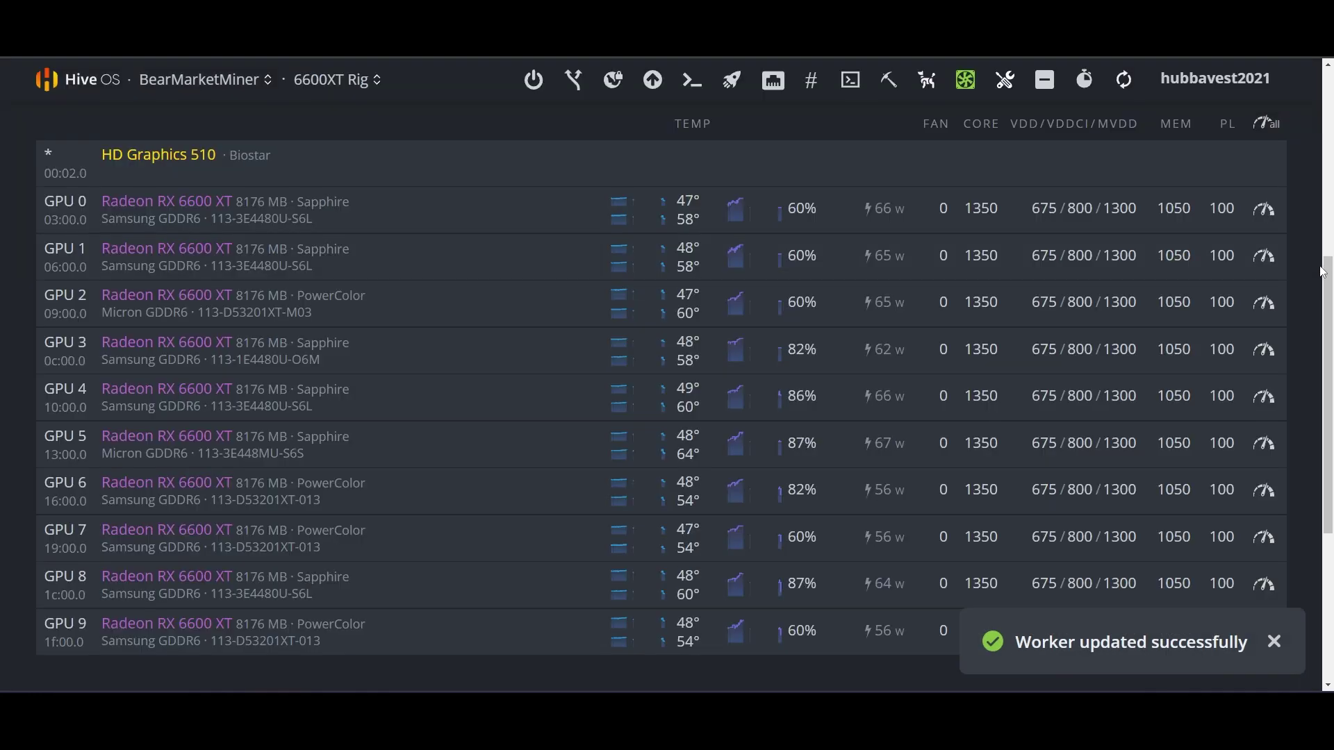
Open the rig's Power Actions menu and close it without rebooting.
{"action": "left_click_drag", "start_coordinate": [1322, 271], "coordinate": [1322, 269]}
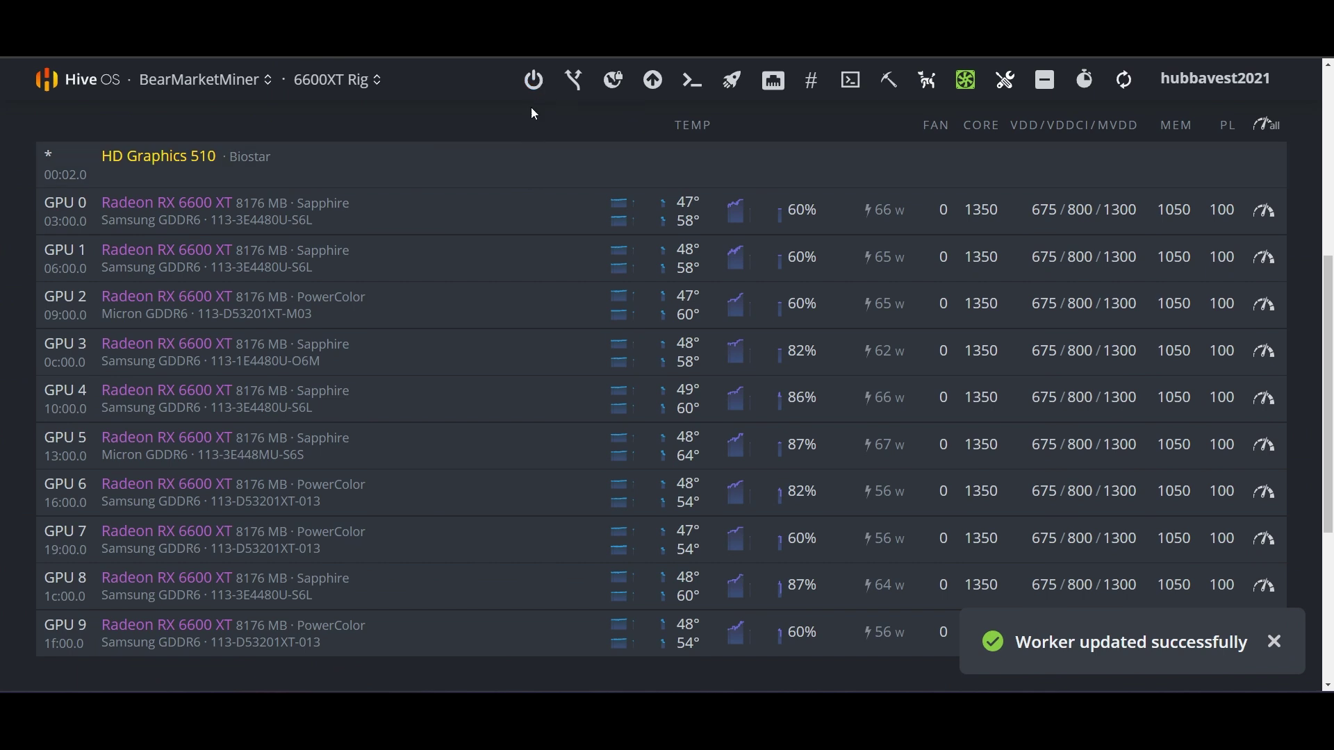
{"action": "left_click", "coordinate": [533, 79]}
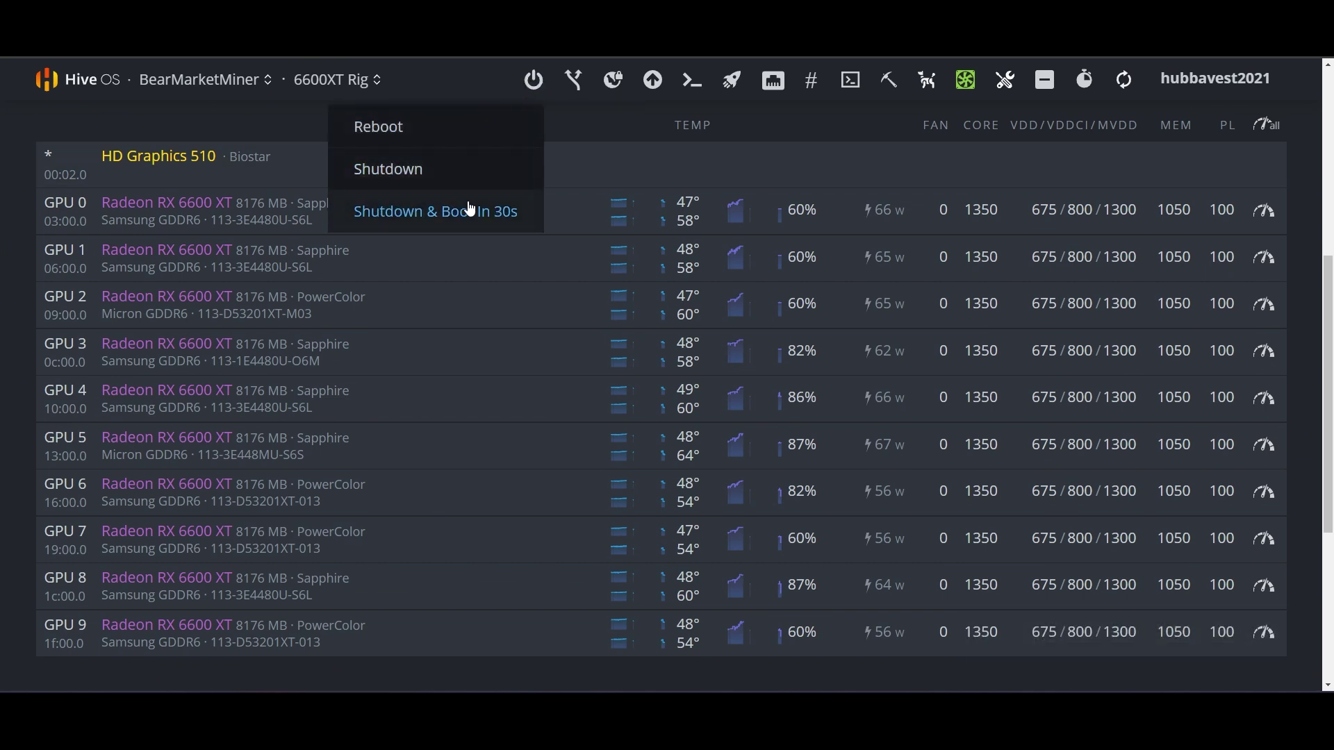
{"action": "left_click", "coordinate": [581, 135]}
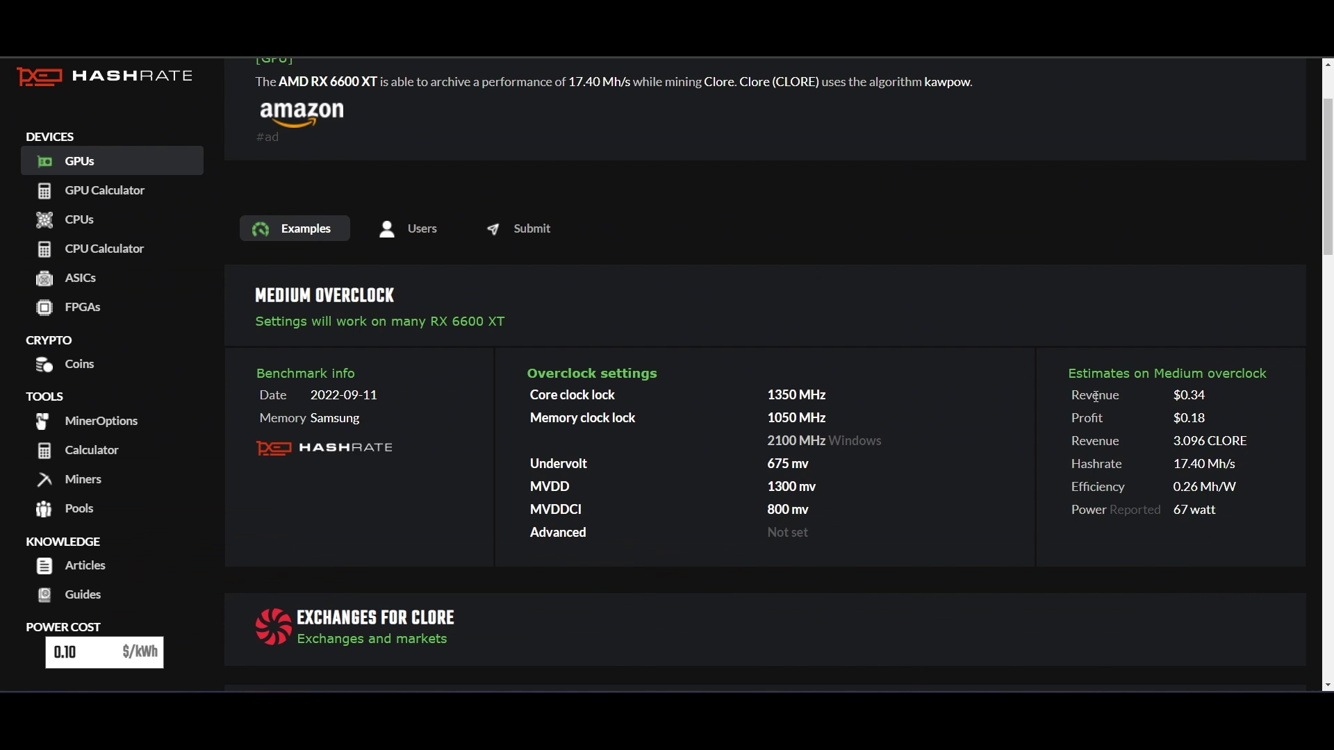
Compare hashrate.no's 17.40 Mh/s and 0.26 Mh/W estimates with the rig's ~16.49 MH per GPU.
{"action": "left_click_drag", "start_coordinate": [1175, 464], "coordinate": [1205, 488]}
{"action": "left_click", "coordinate": [1204, 465]}
{"action": "left_click", "coordinate": [1201, 491]}
{"action": "key", "text": "ctrl+Tab"}
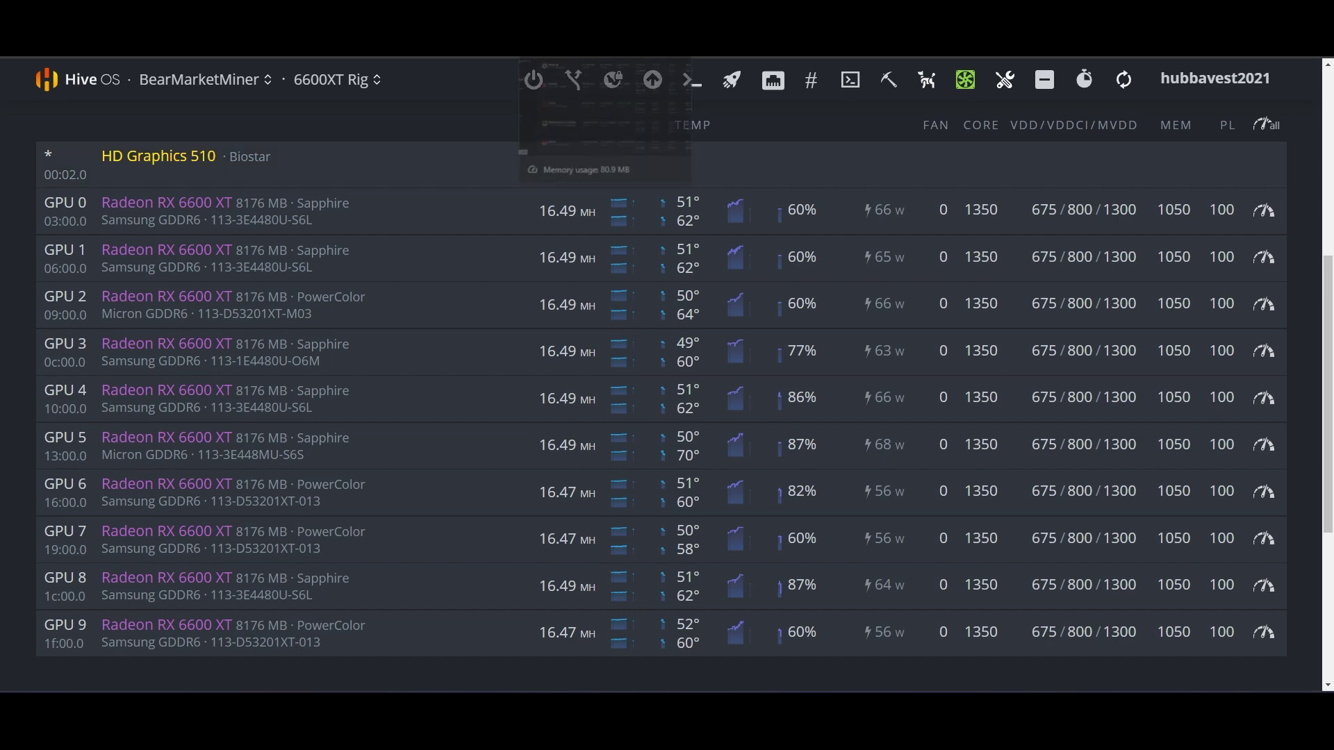
{"action": "left_click", "coordinate": [472, 42]}
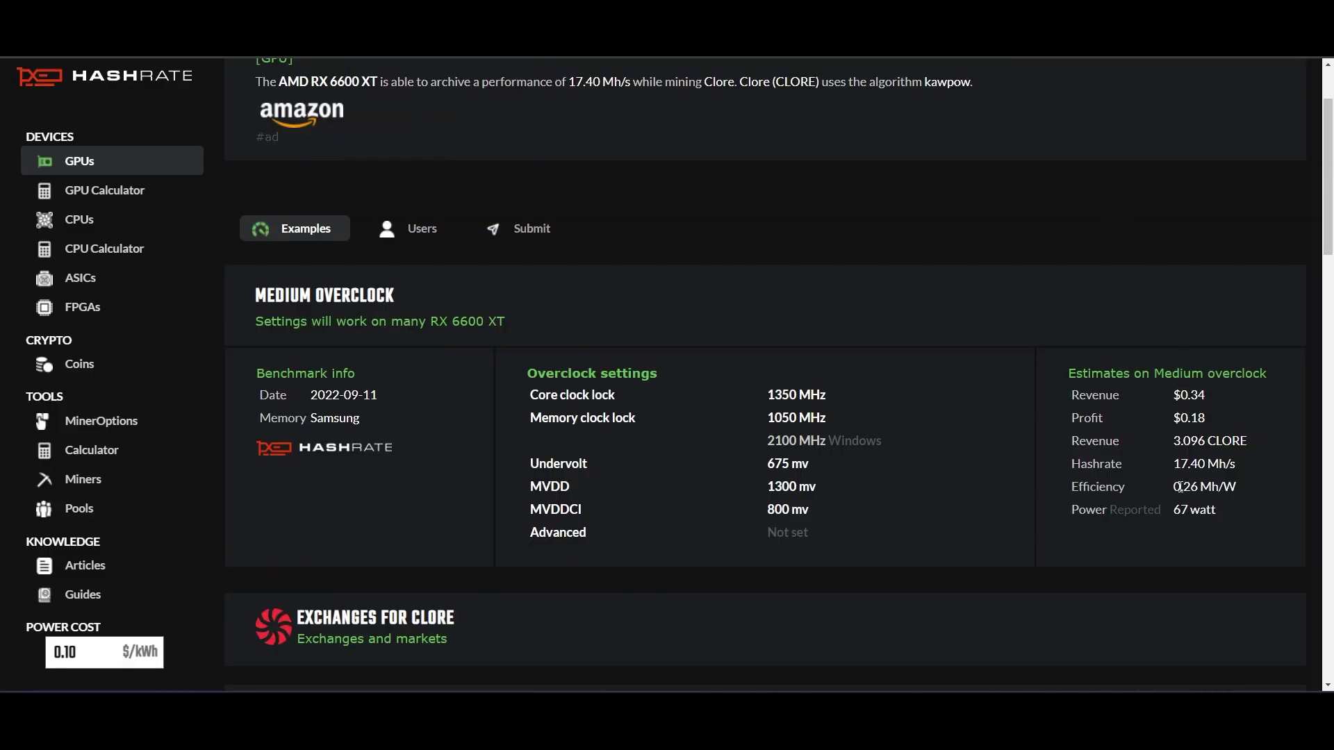
{"action": "left_click_drag", "start_coordinate": [1175, 490], "coordinate": [1222, 489]}
{"action": "left_click", "coordinate": [1222, 490]}
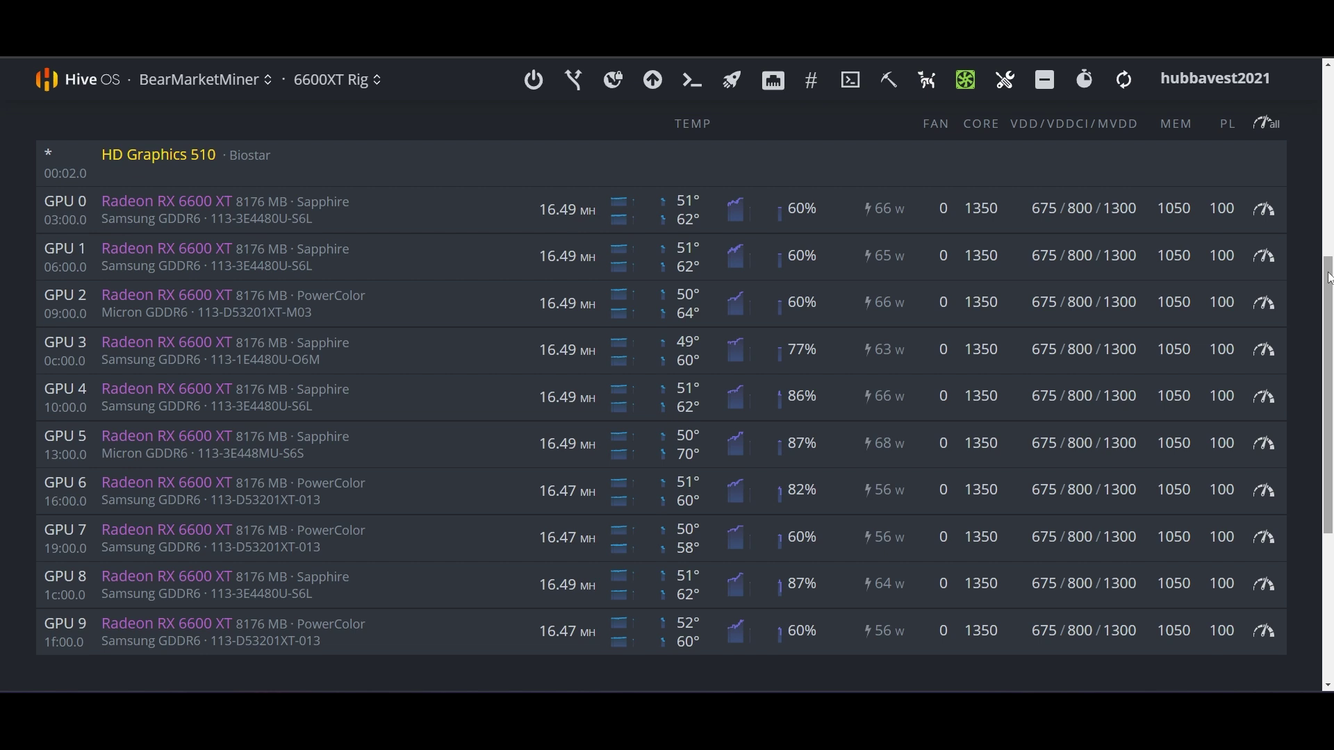
Check that all ten RX 6600 XT GPUs on the 6600XT Rig show 16.47–16.49 MH at 56–68 W.
{"action": "left_click_drag", "start_coordinate": [1329, 278], "coordinate": [1329, 279]}
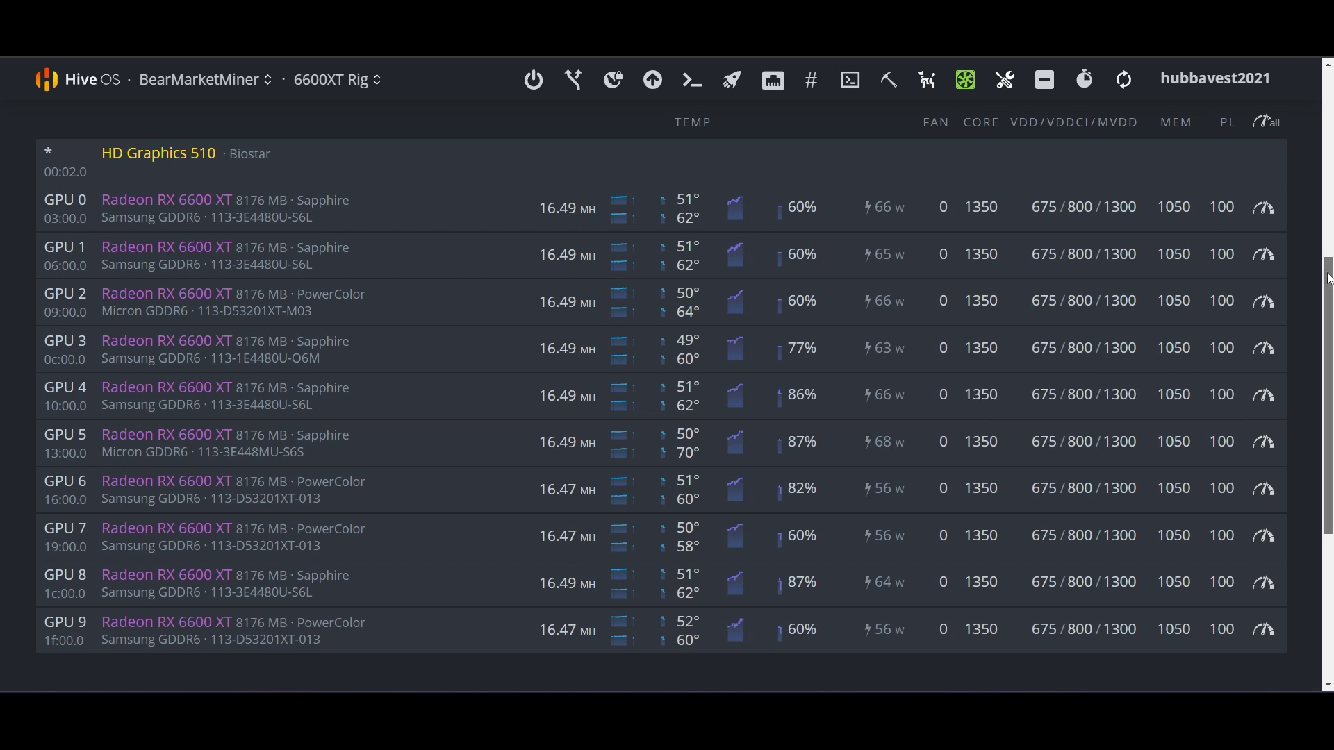